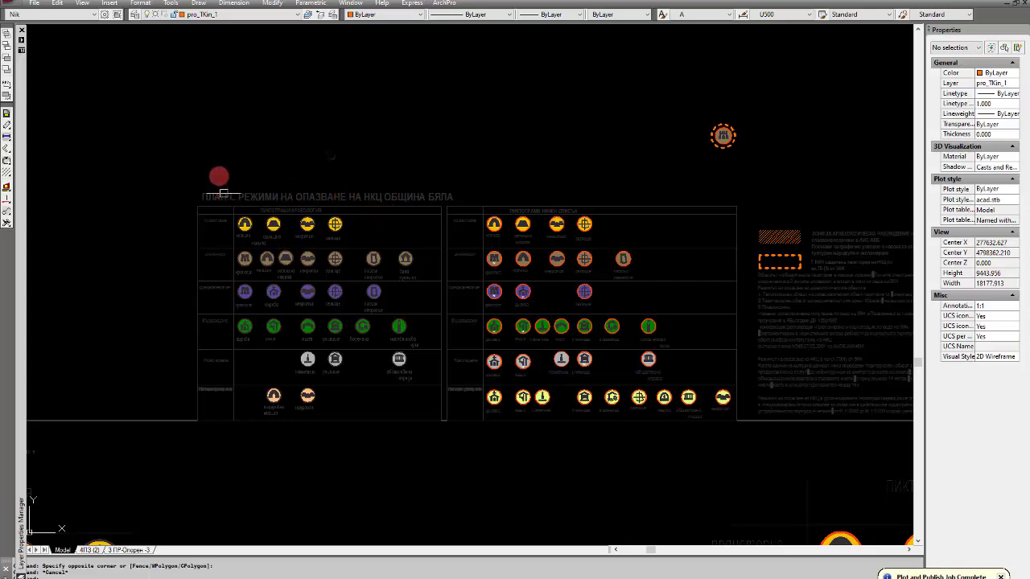
Zoom around the current drawing and inspect the necropolis pictogram block
{"action": "scroll", "coordinate": [227, 198], "scroll_direction": "up", "scroll_amount": 2}
{"action": "scroll", "coordinate": [165, 190], "scroll_direction": "down", "scroll_amount": 3}
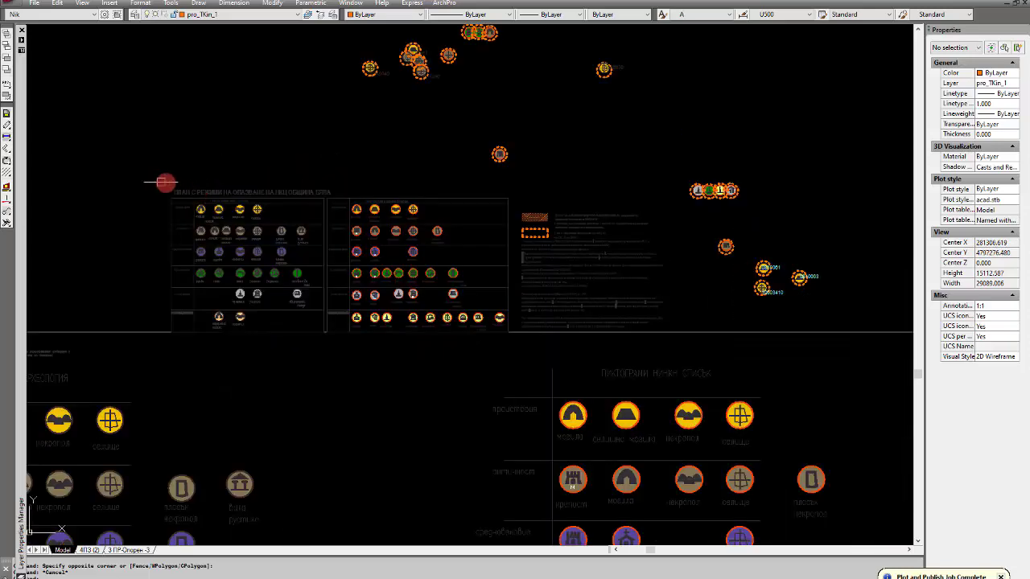
{"action": "scroll", "coordinate": [152, 202], "scroll_direction": "up", "scroll_amount": 5}
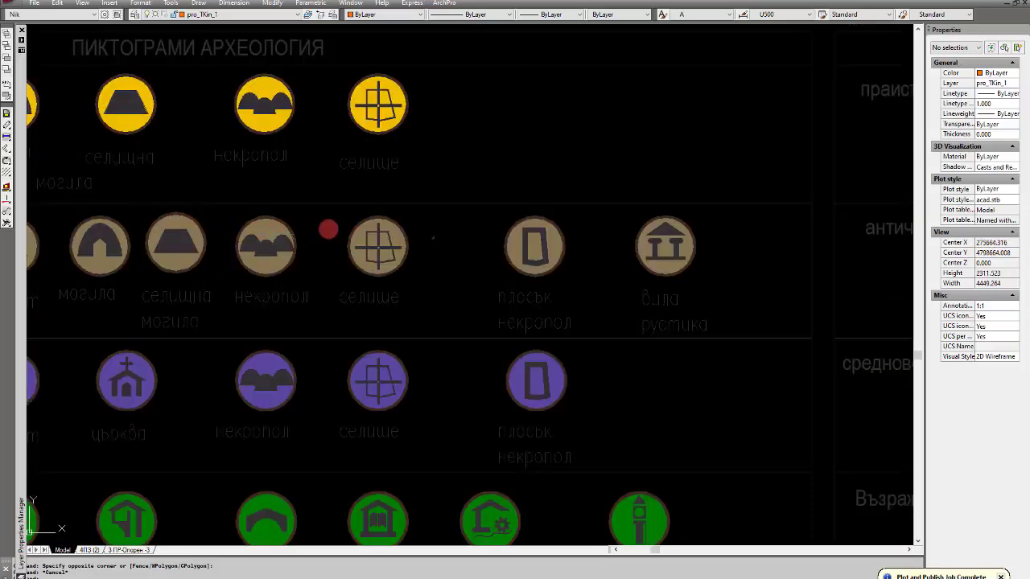
{"action": "left_click", "coordinate": [265, 215]}
{"action": "left_click", "coordinate": [265, 215]}
{"action": "scroll", "coordinate": [269, 229], "scroll_direction": "down", "scroll_amount": 4}
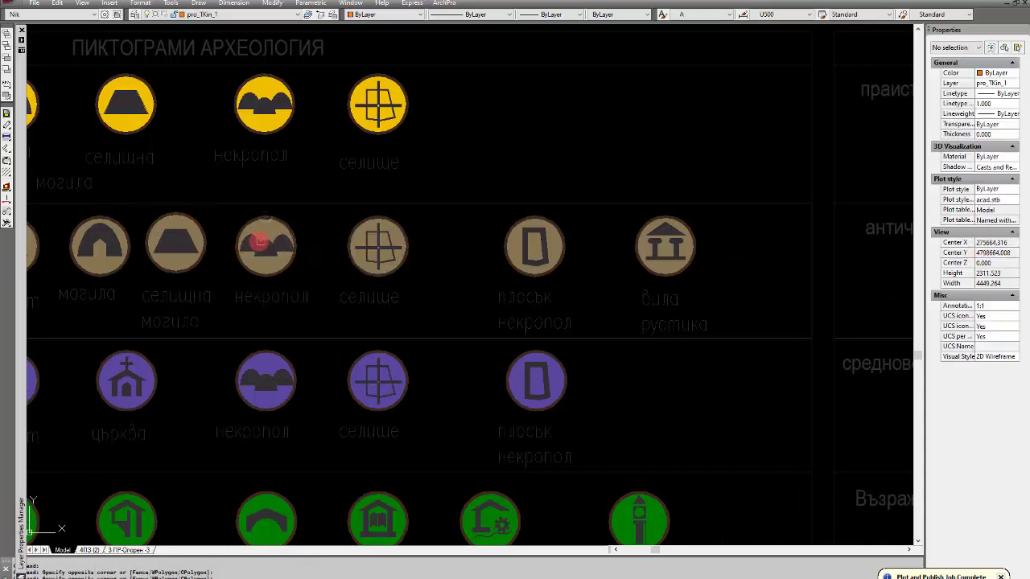
{"action": "scroll", "coordinate": [189, 231], "scroll_direction": "up", "scroll_amount": 4}
{"action": "scroll", "coordinate": [222, 230], "scroll_direction": "up", "scroll_amount": 3}
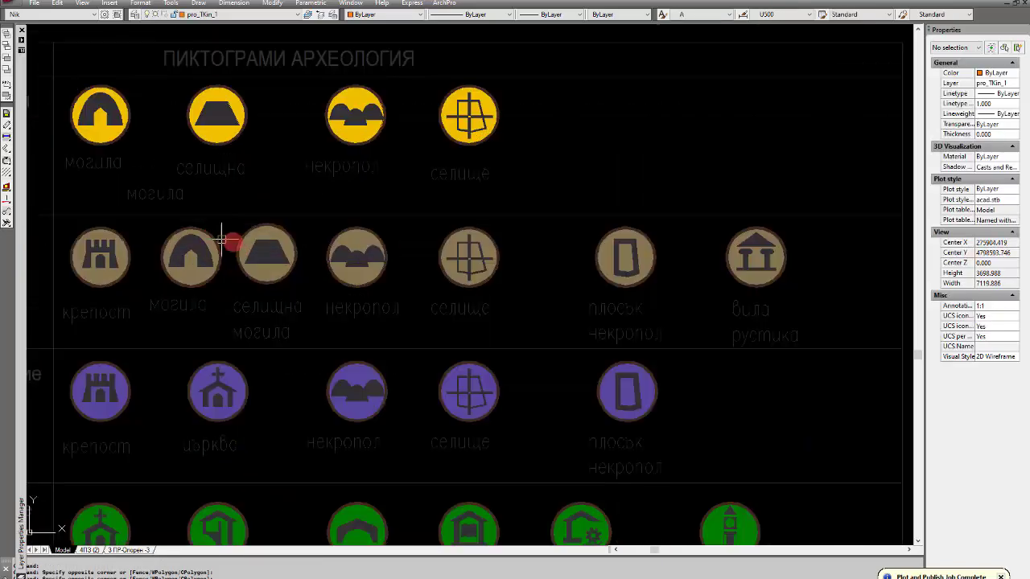
{"action": "scroll", "coordinate": [239, 230], "scroll_direction": "up", "scroll_amount": 4}
Inspect the trapezoid pictogram block, then cancel the selection and keep browsing
{"action": "left_click", "coordinate": [375, 249]}
{"action": "scroll", "coordinate": [269, 249], "scroll_direction": "up", "scroll_amount": 4}
{"action": "scroll", "coordinate": [269, 249], "scroll_direction": "down", "scroll_amount": 12}
{"action": "scroll", "coordinate": [257, 228], "scroll_direction": "down", "scroll_amount": 2}
{"action": "key", "text": "Escape"}
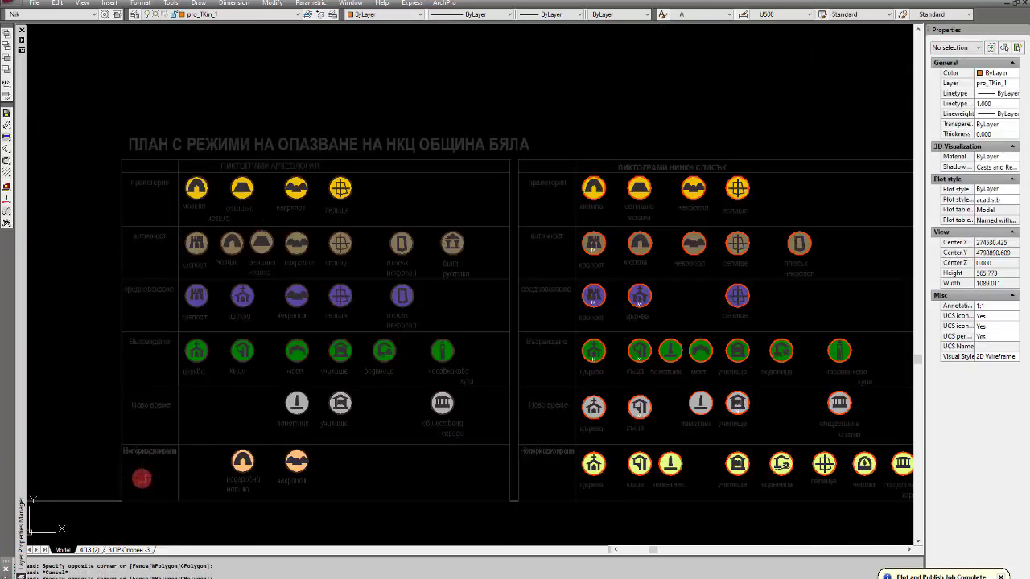
{"action": "scroll", "coordinate": [276, 350], "scroll_direction": "down", "scroll_amount": 2}
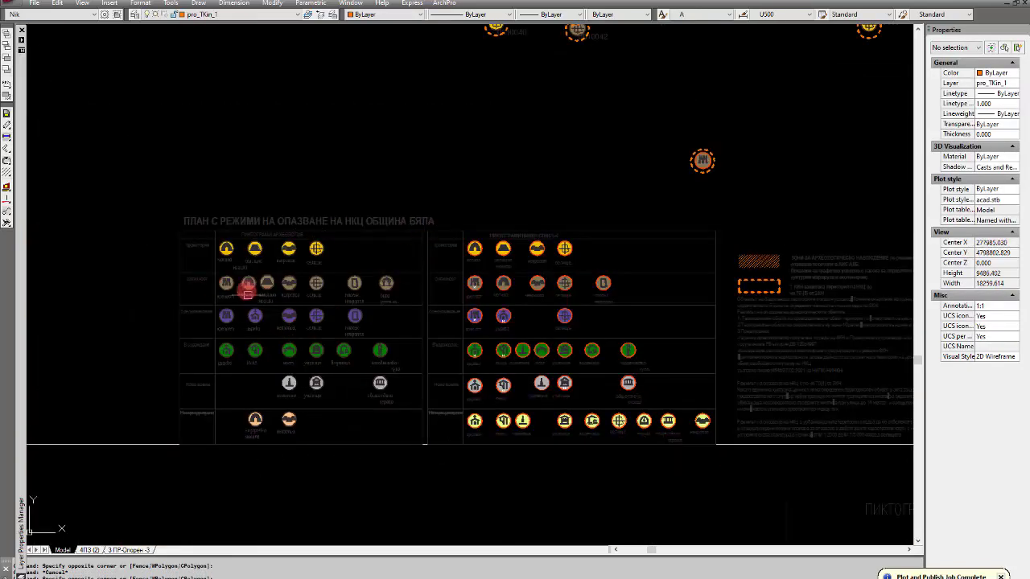
{"action": "scroll", "coordinate": [249, 290], "scroll_direction": "up", "scroll_amount": 2}
{"action": "scroll", "coordinate": [234, 276], "scroll_direction": "up", "scroll_amount": 3}
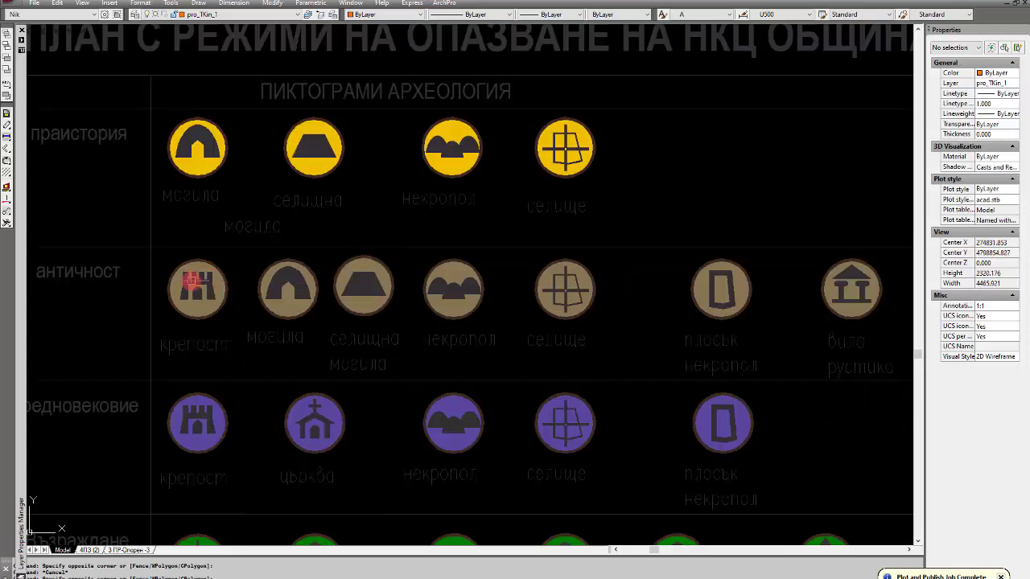
{"action": "scroll", "coordinate": [241, 259], "scroll_direction": "down", "scroll_amount": 2}
{"action": "scroll", "coordinate": [242, 236], "scroll_direction": "down", "scroll_amount": 2}
{"action": "scroll", "coordinate": [230, 239], "scroll_direction": "up", "scroll_amount": 2}
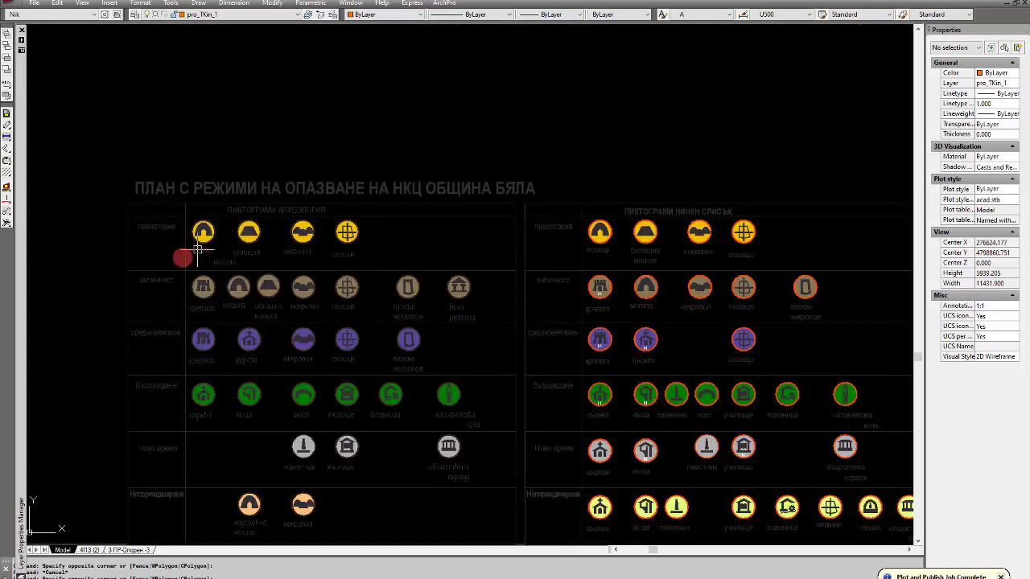
Look at the 4П3 (2) and 3 ПР-Опоре-3 layouts, then return to model space
{"action": "left_click", "coordinate": [93, 550]}
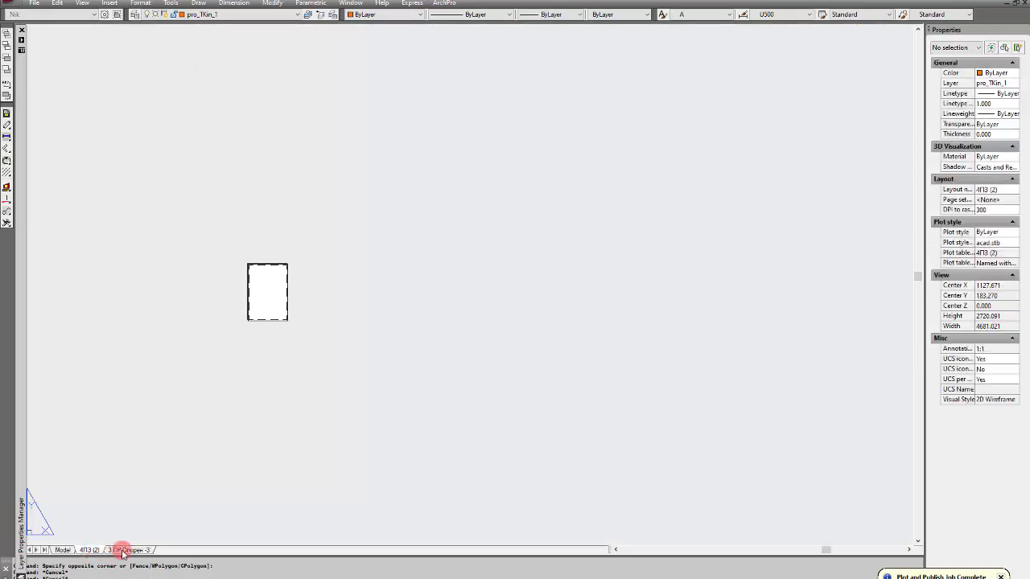
{"action": "left_click", "coordinate": [123, 552]}
{"action": "left_click", "coordinate": [63, 550]}
{"action": "left_click", "coordinate": [141, 145]}
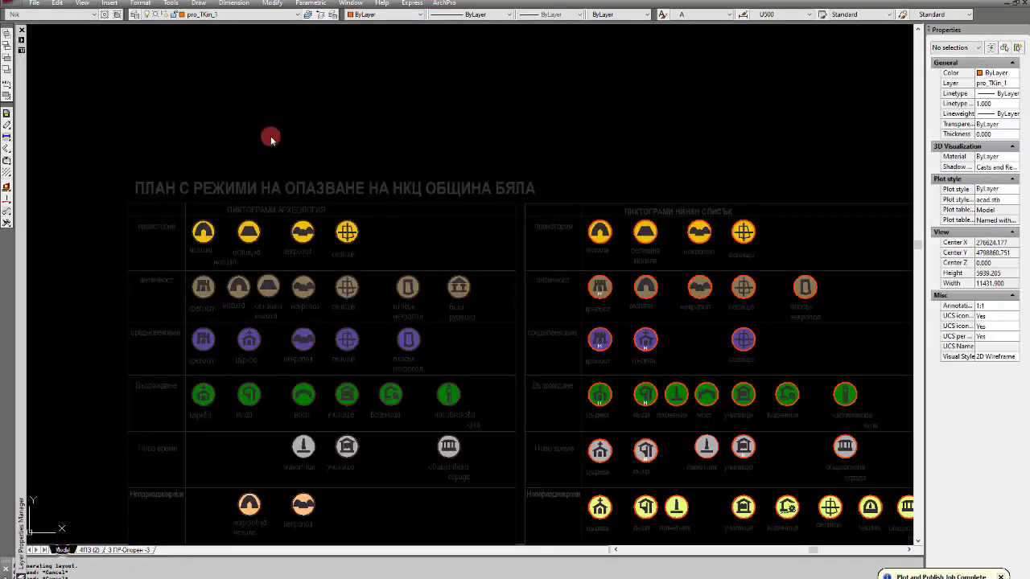
{"action": "scroll", "coordinate": [298, 129], "scroll_direction": "down", "scroll_amount": 2}
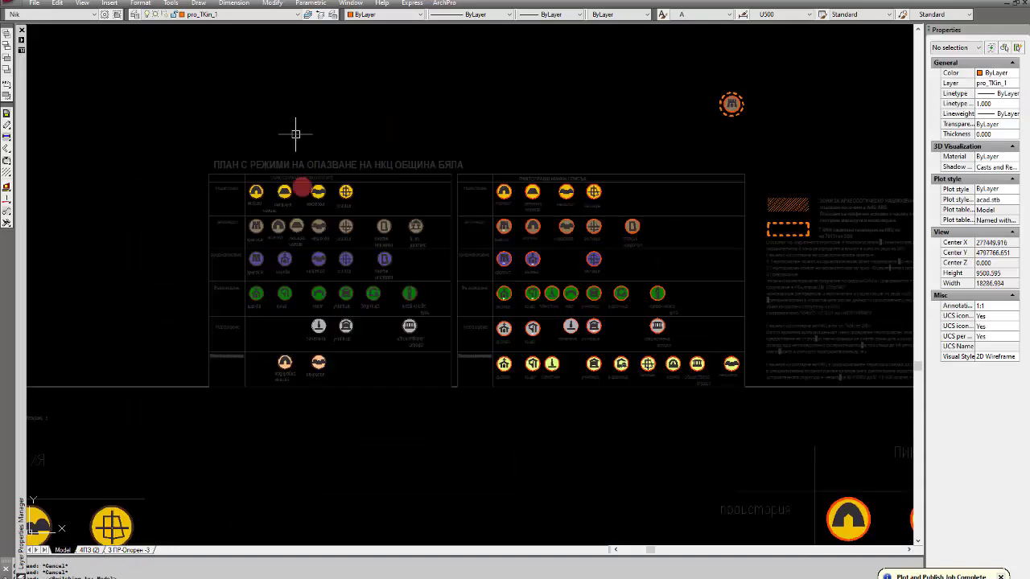
Open the recent drawing ArchPro_Legenda_Opazvane_KN.dwg and zoom into its legend
{"action": "left_click", "coordinate": [35, 3]}
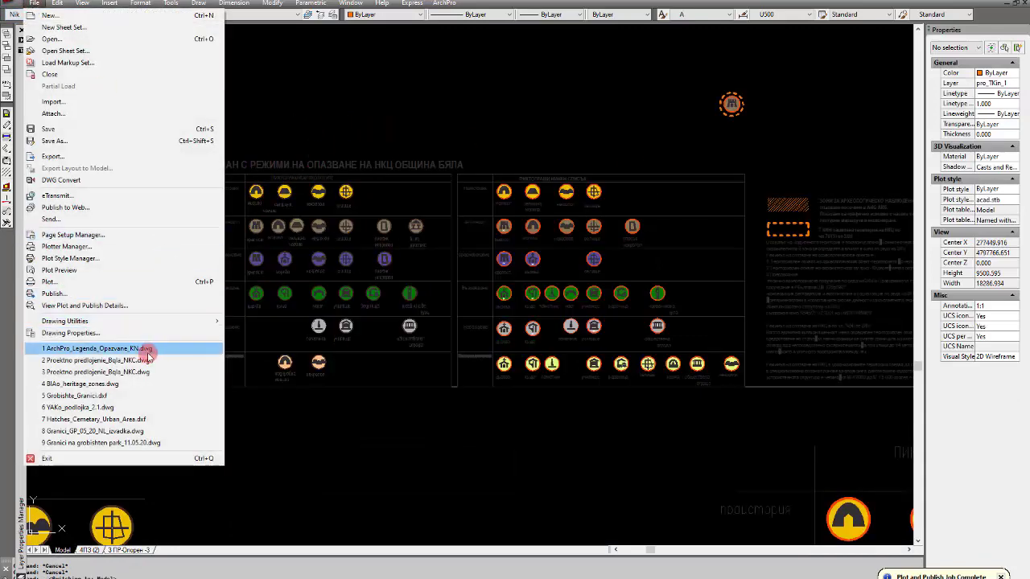
{"action": "left_click", "coordinate": [148, 351]}
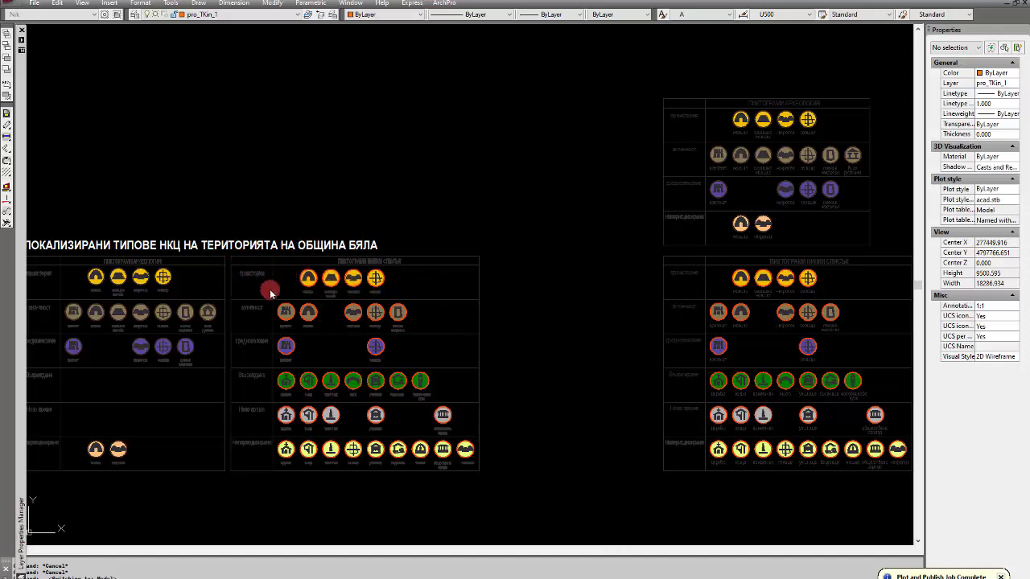
{"action": "scroll", "coordinate": [252, 318], "scroll_direction": "up", "scroll_amount": 6}
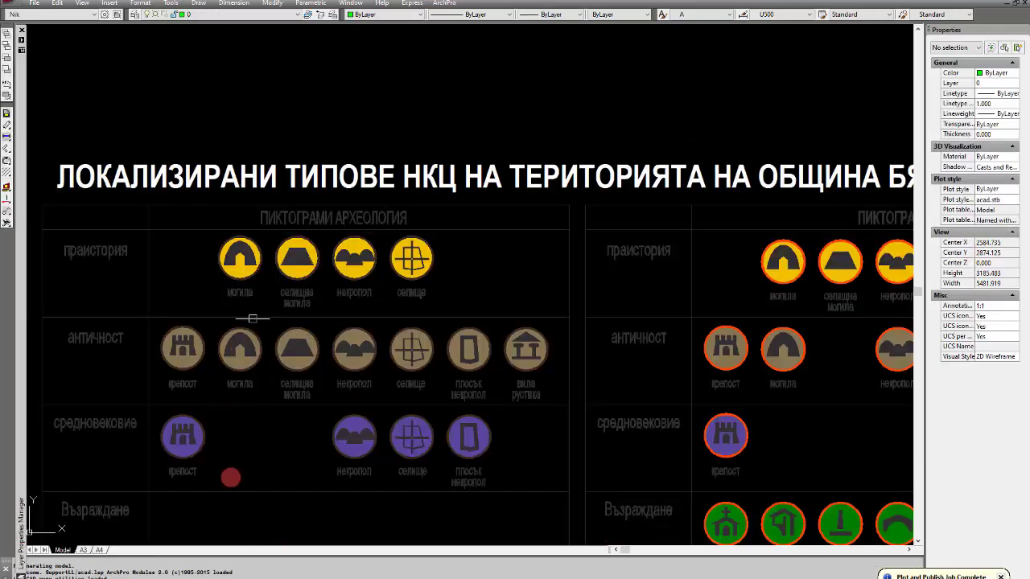
Plot the A3 layout to Bullzip PDF Printer on A3 paper, dismissing the plotter warning
{"action": "left_click", "coordinate": [83, 550]}
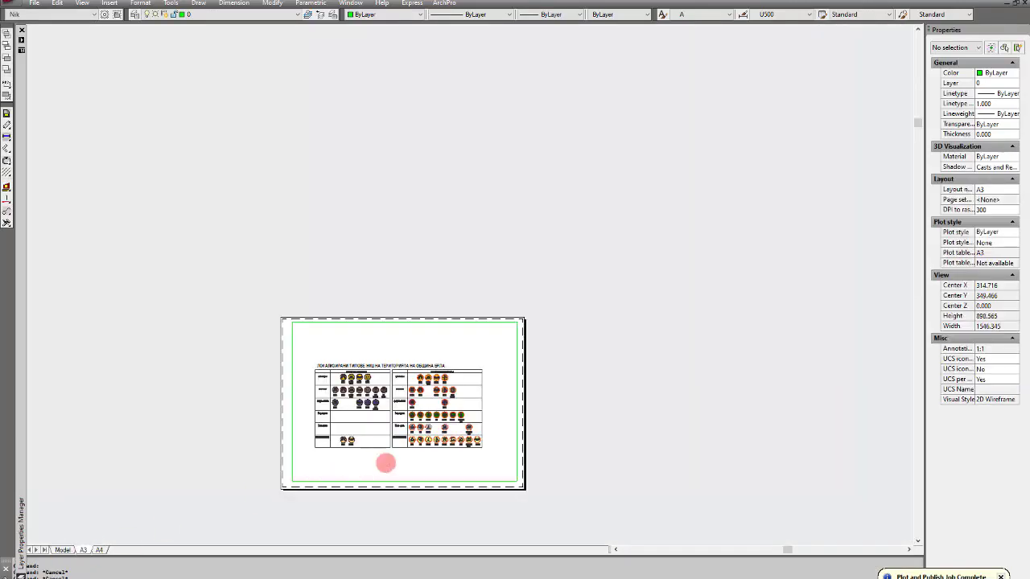
{"action": "key", "text": "Escape"}
{"action": "key", "text": "Escape"}
{"action": "scroll", "coordinate": [362, 451], "scroll_direction": "up", "scroll_amount": 5}
{"action": "scroll", "coordinate": [335, 384], "scroll_direction": "down", "scroll_amount": 5}
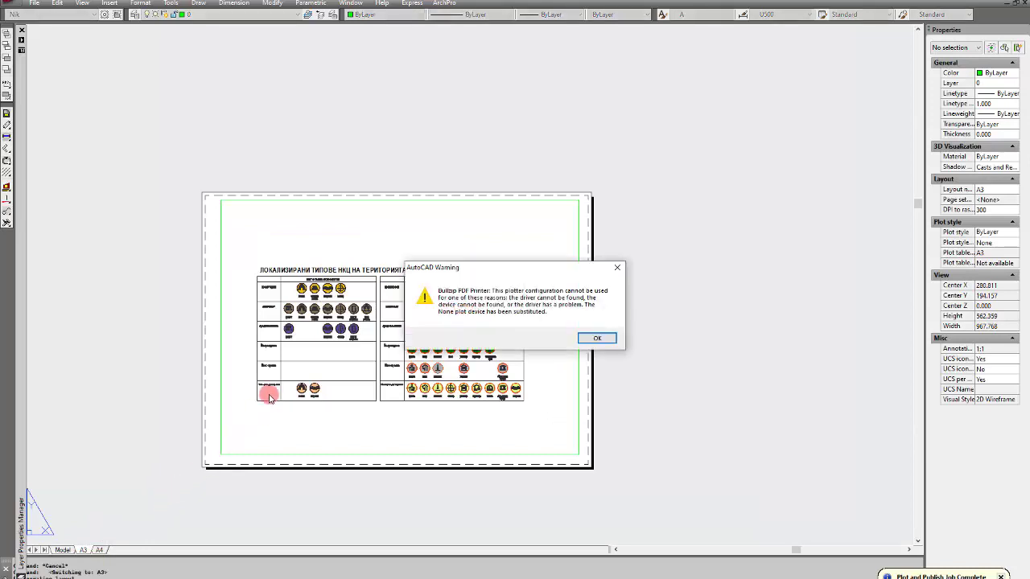
{"action": "key", "text": "Return"}
{"action": "left_click", "coordinate": [472, 233]}
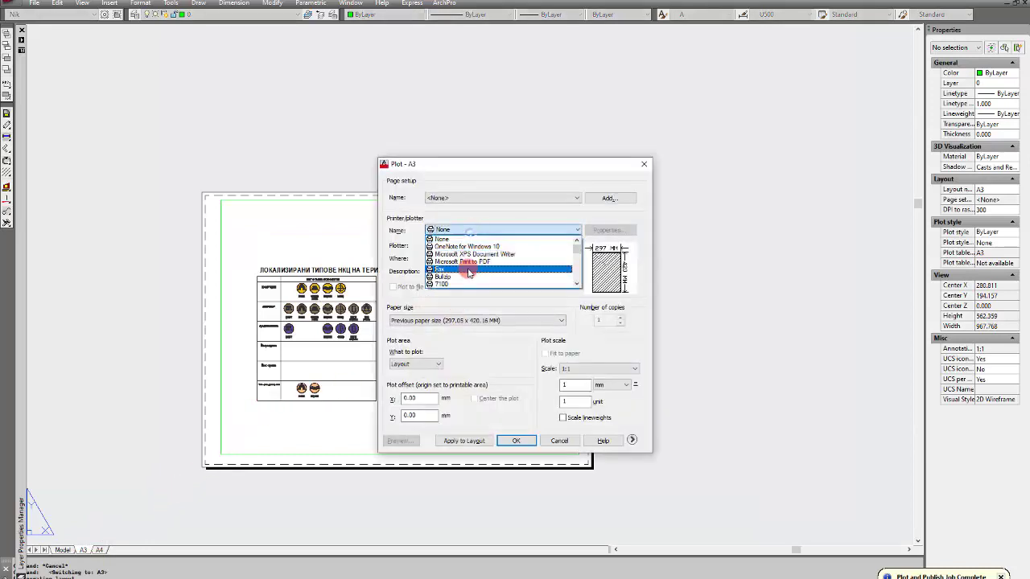
{"action": "left_click", "coordinate": [474, 271]}
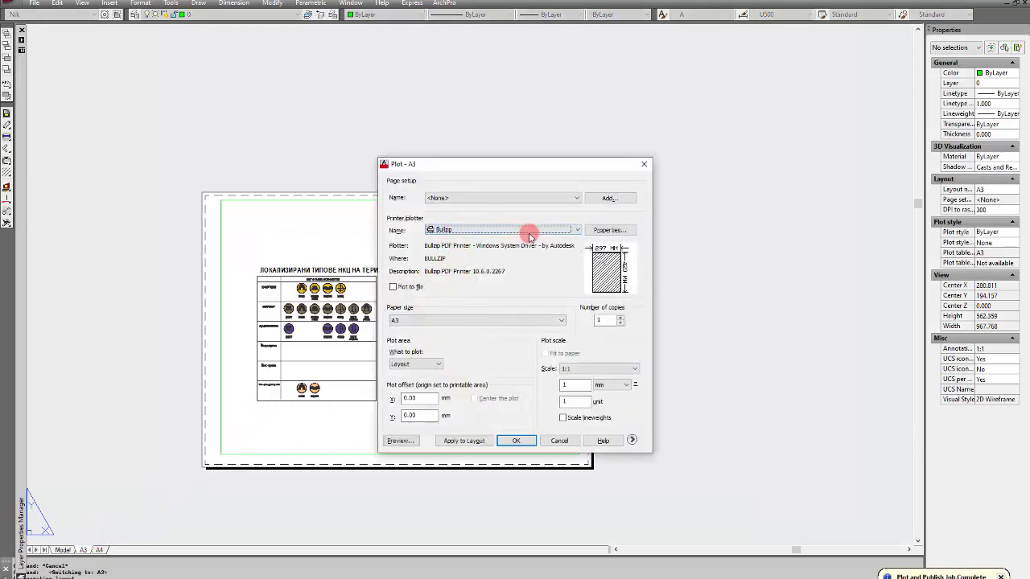
{"action": "left_click", "coordinate": [600, 229]}
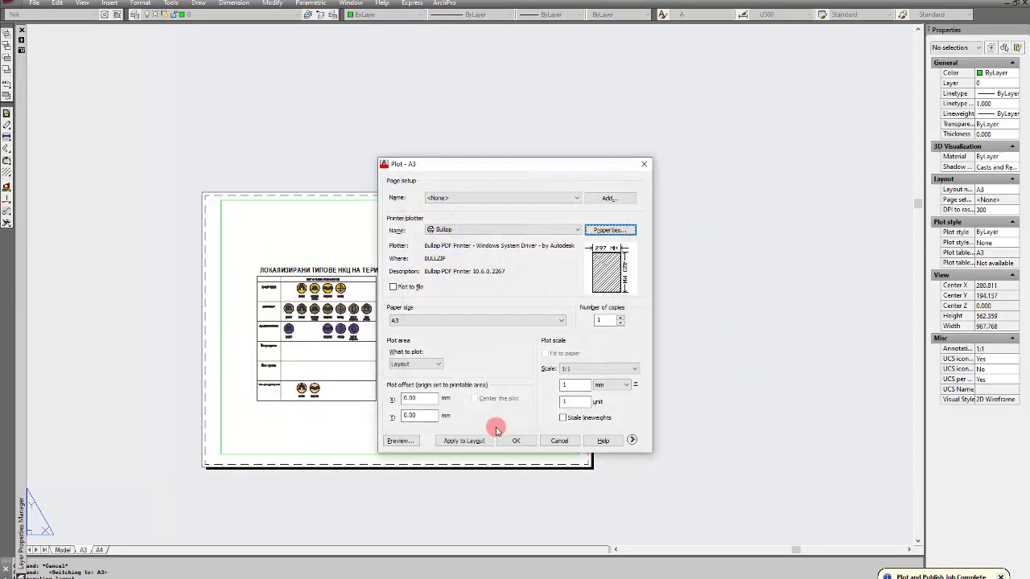
{"action": "left_click", "coordinate": [515, 441]}
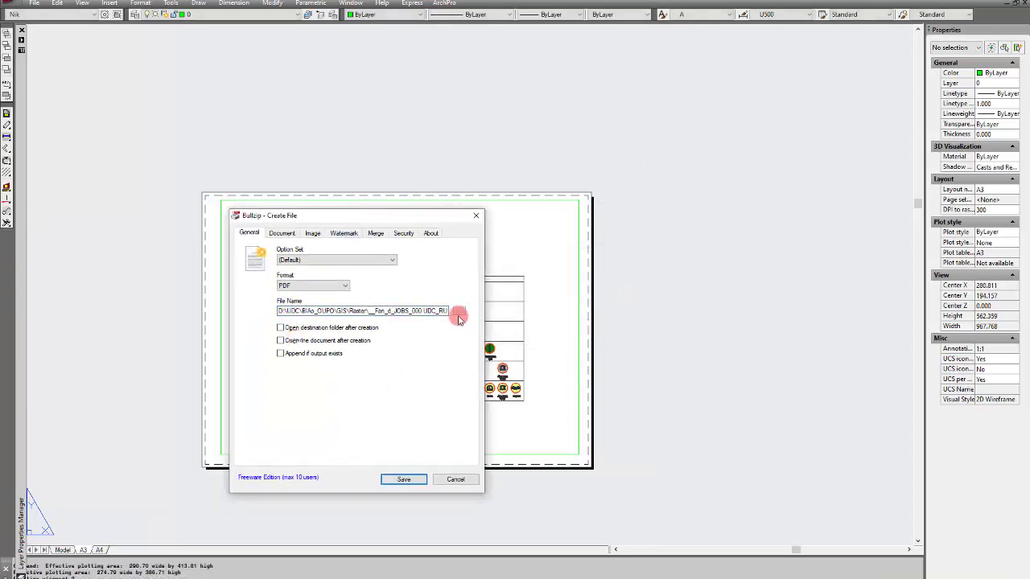
Save the PDF as A3_export_basic in the Temporary folder and create it
{"action": "left_click", "coordinate": [456, 310]}
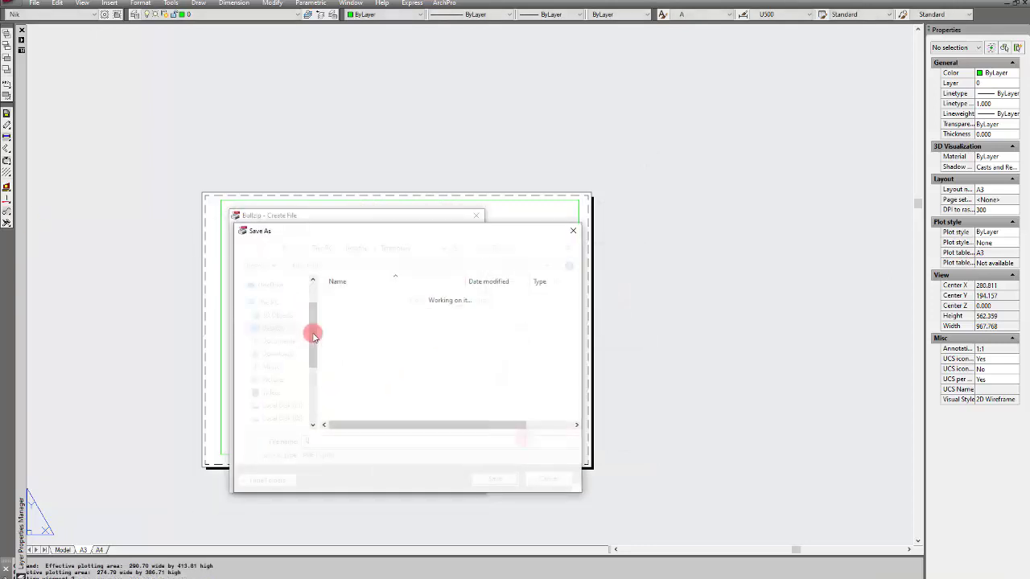
{"action": "type", "text": "A3_"}
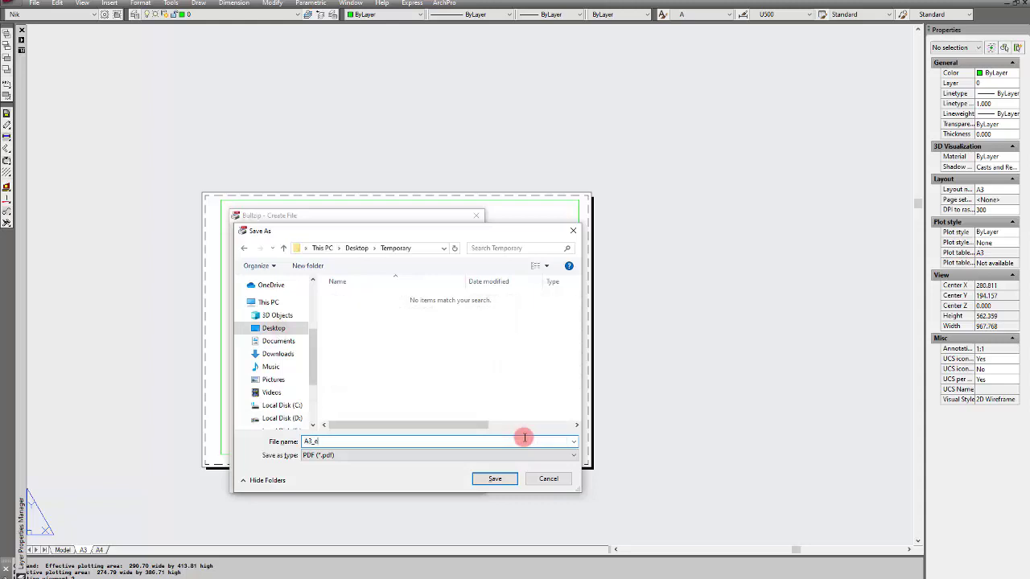
{"action": "type", "text": "export_basic"}
{"action": "key", "text": "Return"}
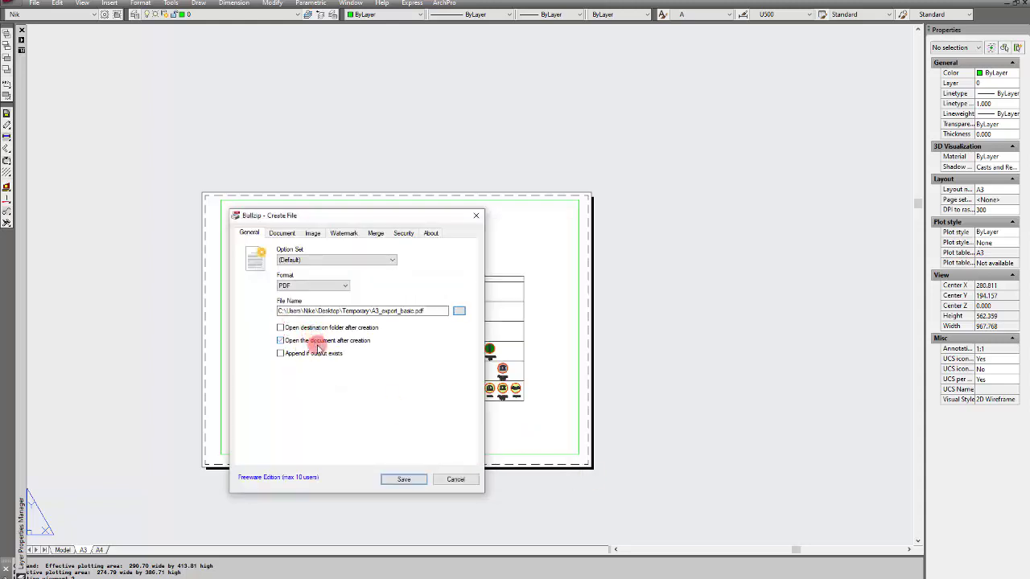
{"action": "left_click", "coordinate": [403, 479]}
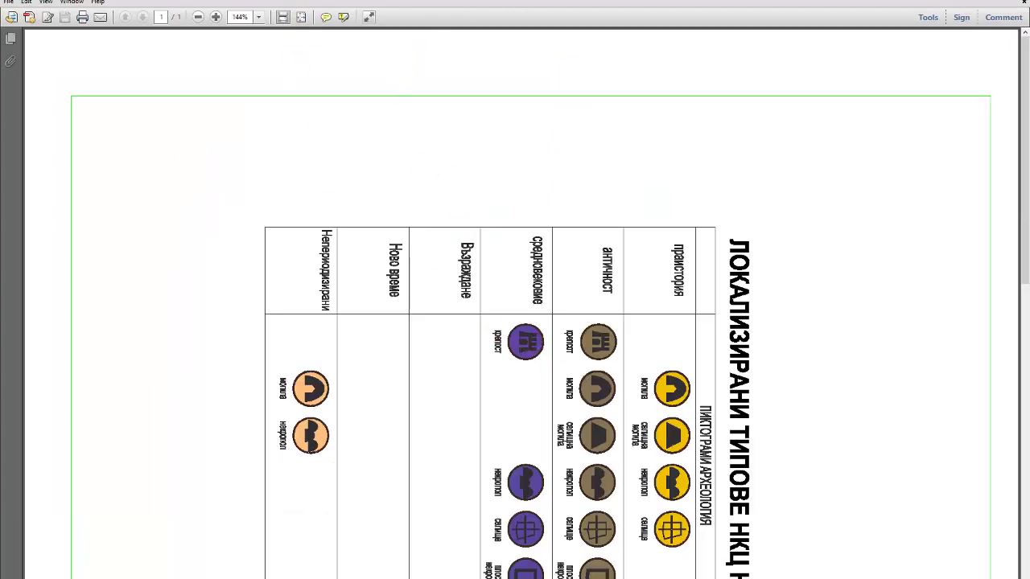
Zoom in and out on the purple fortress icon and its крепост label to judge rendering
{"action": "left_click", "coordinate": [524, 340]}
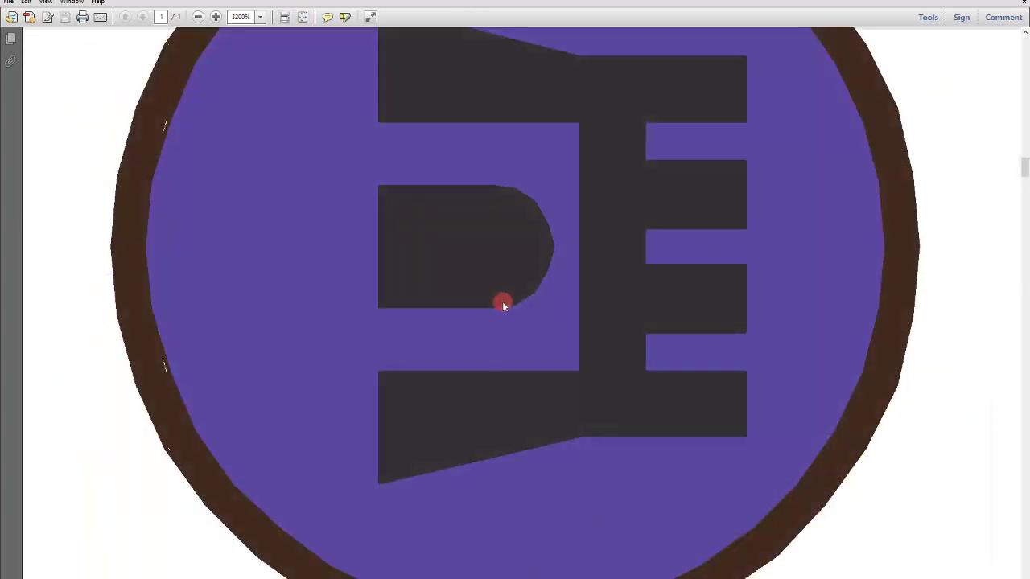
{"action": "left_click", "coordinate": [506, 298], "text": "ctrl"}
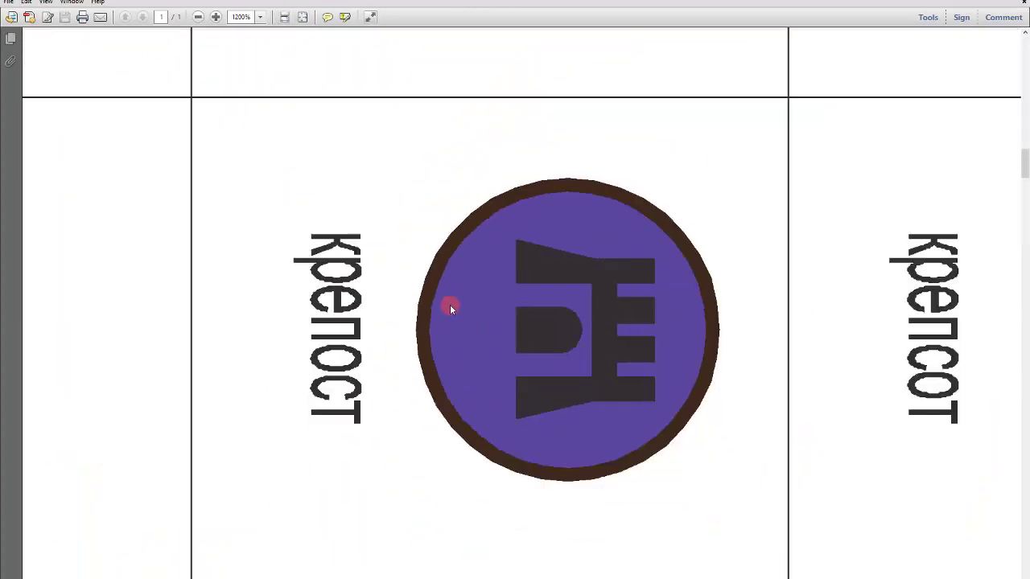
{"action": "left_click", "coordinate": [450, 307], "text": "ctrl"}
{"action": "left_click", "coordinate": [395, 298]}
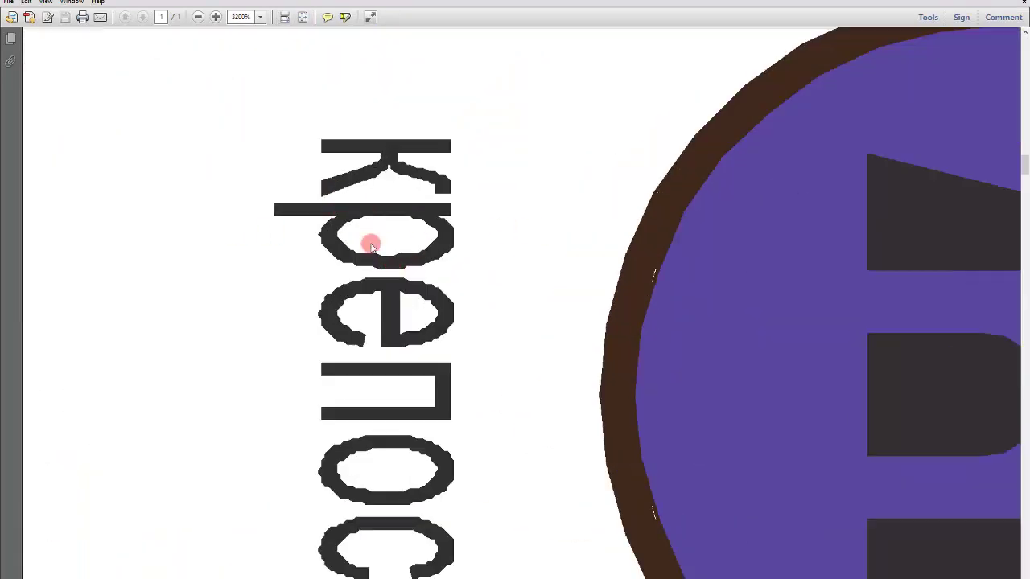
{"action": "left_click", "coordinate": [372, 237], "text": "ctrl"}
{"action": "left_click", "coordinate": [415, 260]}
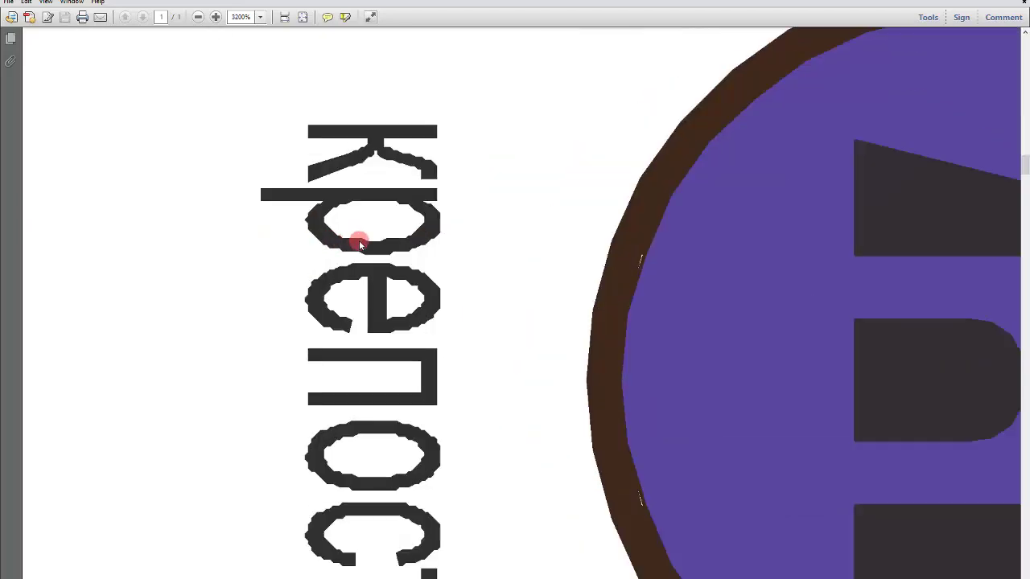
{"action": "left_click", "coordinate": [371, 246], "text": "ctrl"}
{"action": "left_click", "coordinate": [465, 254]}
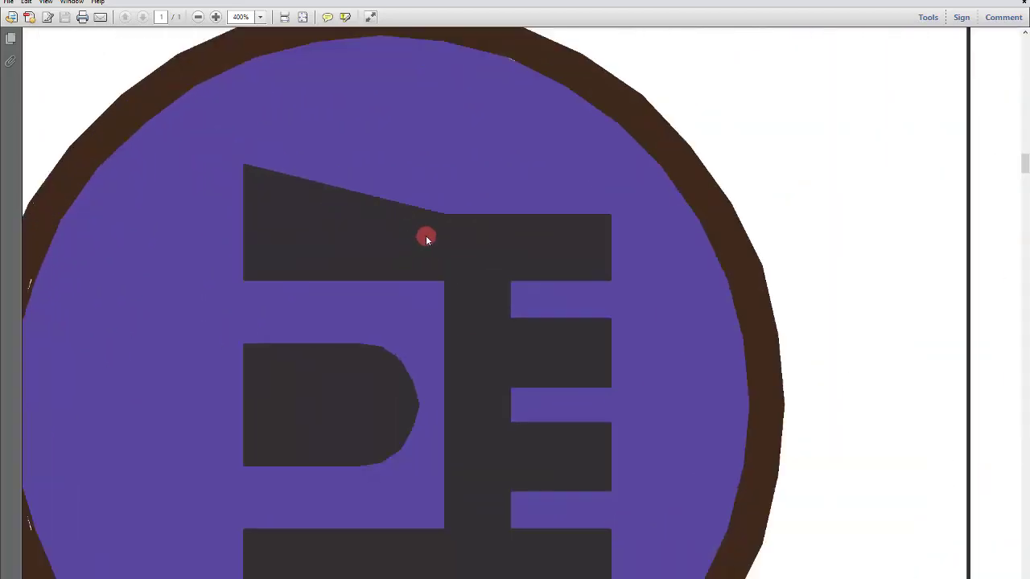
{"action": "left_click", "coordinate": [414, 241], "text": "ctrl"}
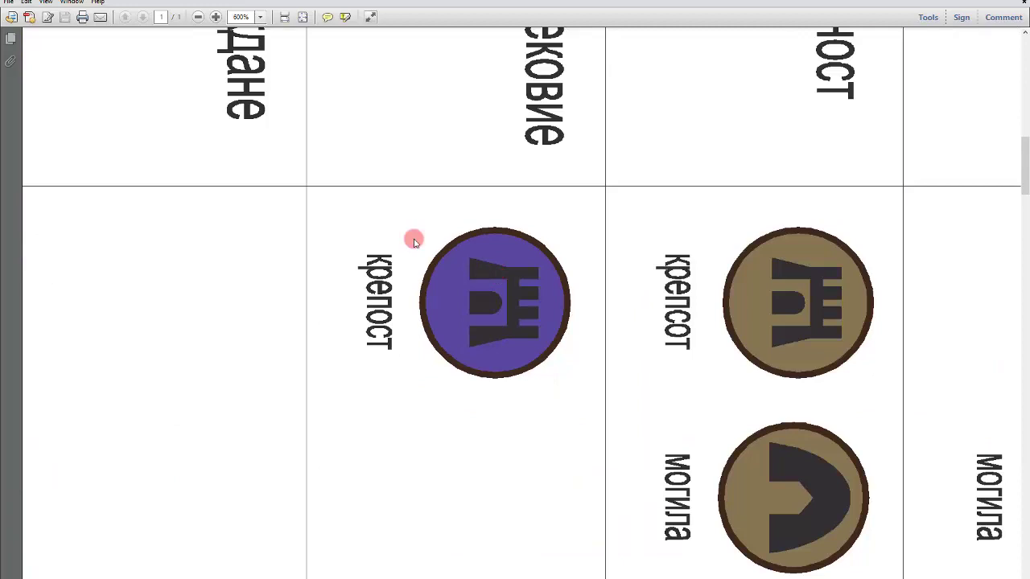
{"action": "left_click", "coordinate": [43, 2]}
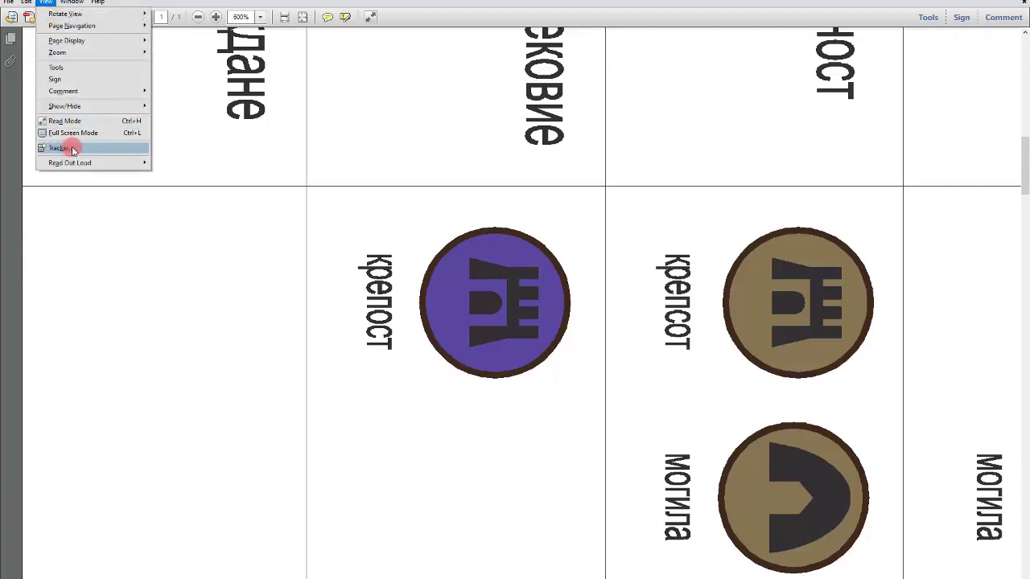
Enable Smooth line art in Adobe Reader's Page Display preferences
{"action": "mouse_move", "coordinate": [72, 2]}
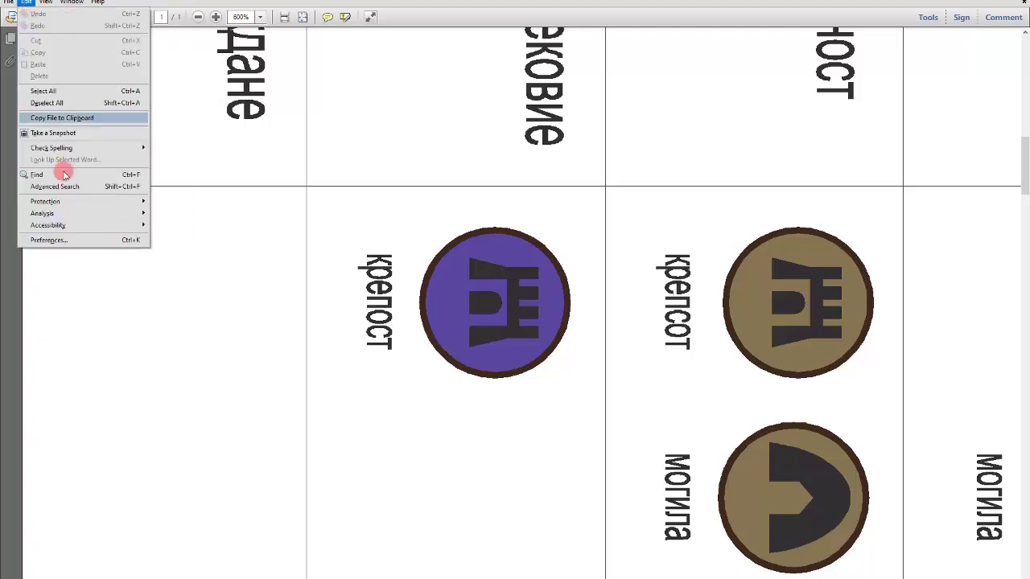
{"action": "left_click", "coordinate": [67, 239]}
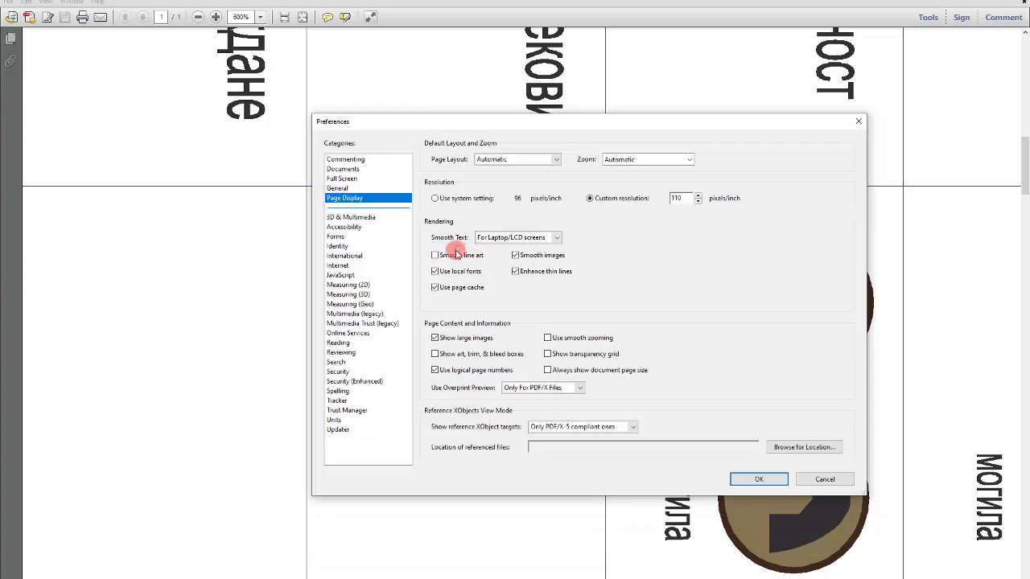
{"action": "left_click", "coordinate": [454, 256]}
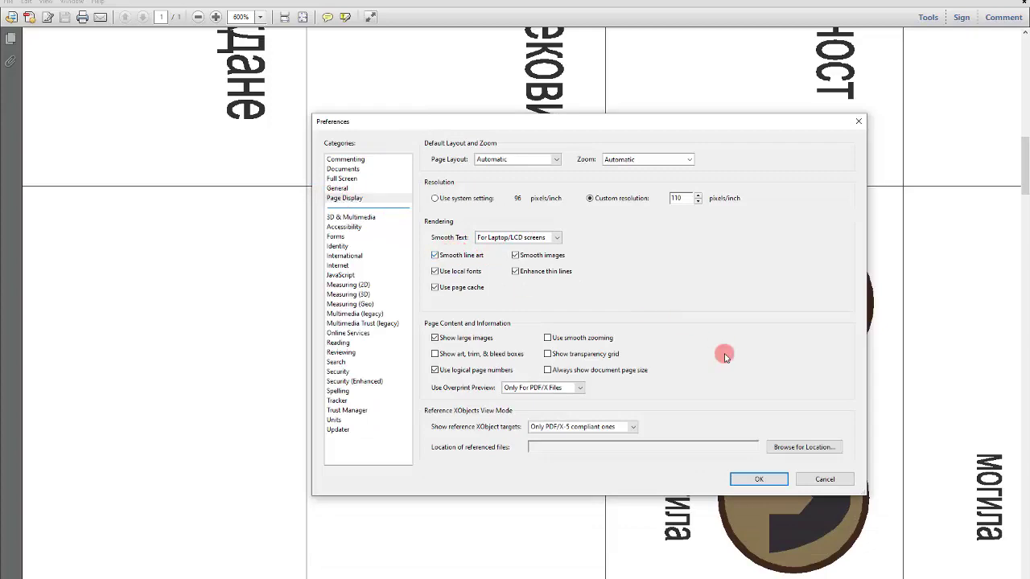
{"action": "left_click", "coordinate": [779, 479]}
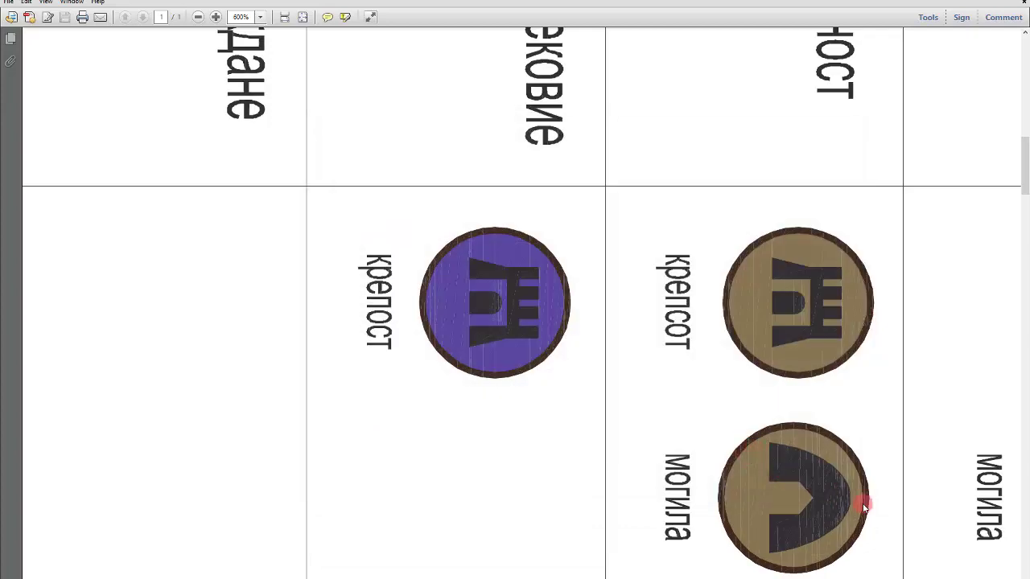
Zoom over the grave and necropolis pictograms to check their smoothed outlines and fills
{"action": "scroll", "coordinate": [840, 496], "scroll_direction": "up", "scroll_amount": 5}
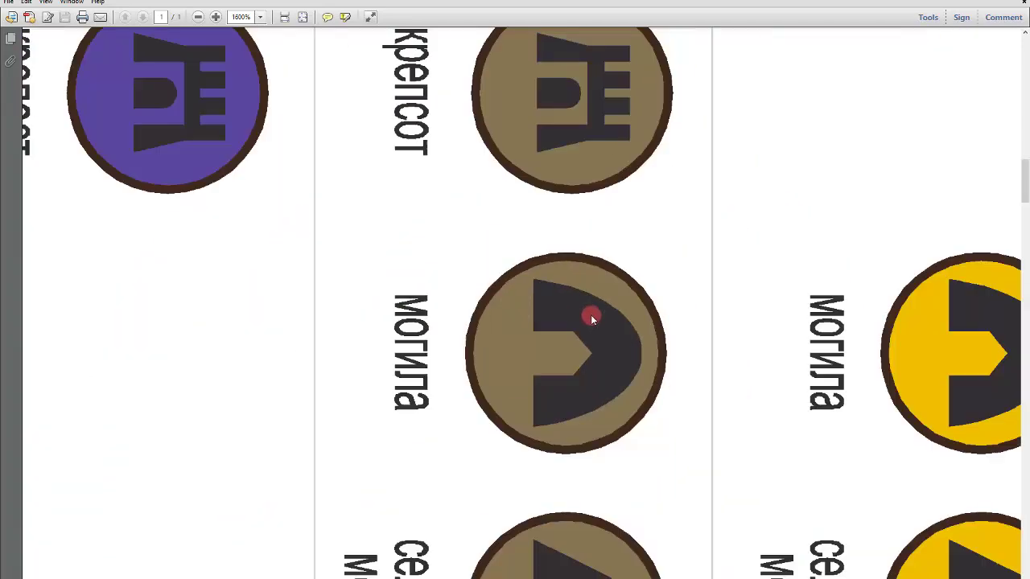
{"action": "scroll", "coordinate": [590, 314], "scroll_direction": "down", "scroll_amount": 2}
{"action": "scroll", "coordinate": [563, 306], "scroll_direction": "up", "scroll_amount": 4}
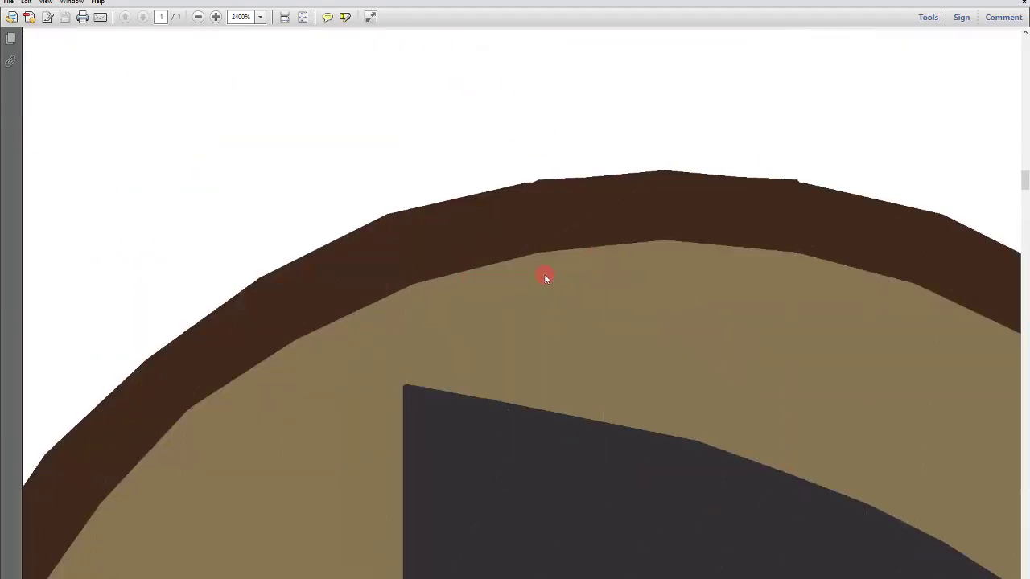
{"action": "scroll", "coordinate": [544, 278], "scroll_direction": "down", "scroll_amount": 5}
{"action": "scroll", "coordinate": [383, 182], "scroll_direction": "up", "scroll_amount": 3}
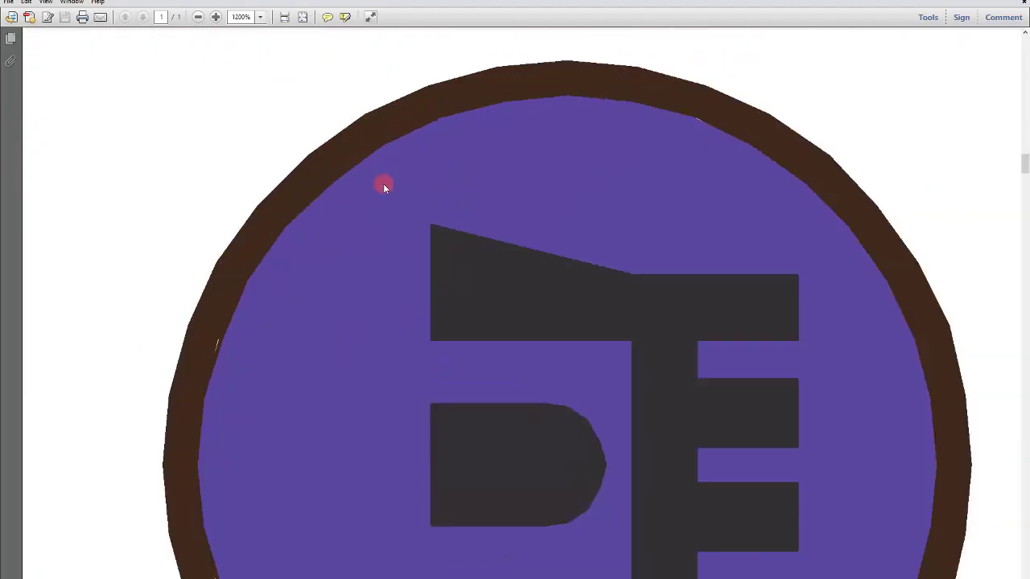
{"action": "scroll", "coordinate": [471, 214], "scroll_direction": "down", "scroll_amount": 5}
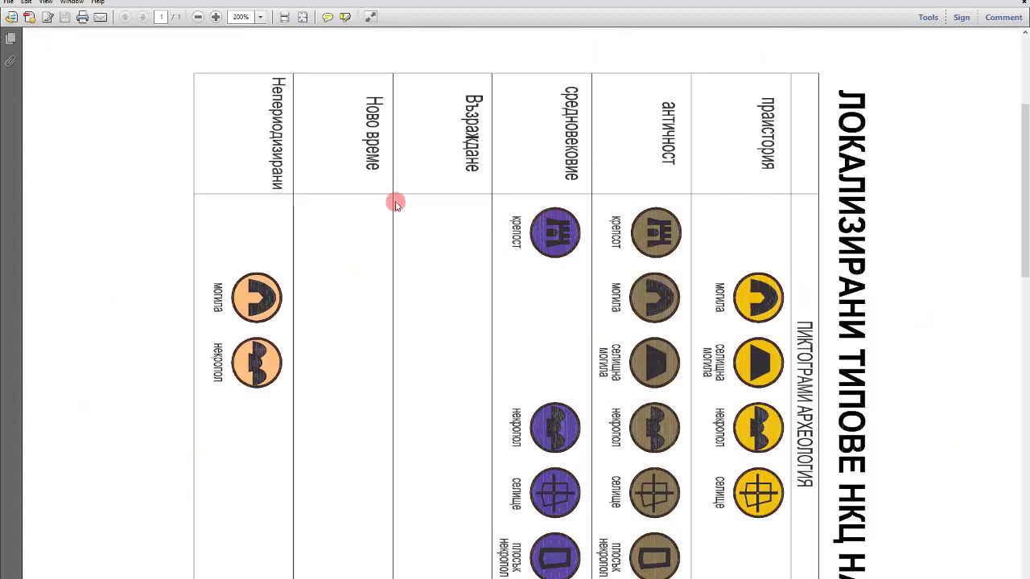
{"action": "scroll", "coordinate": [361, 296], "scroll_direction": "up", "scroll_amount": 2}
{"action": "scroll", "coordinate": [361, 296], "scroll_direction": "up", "scroll_amount": 3}
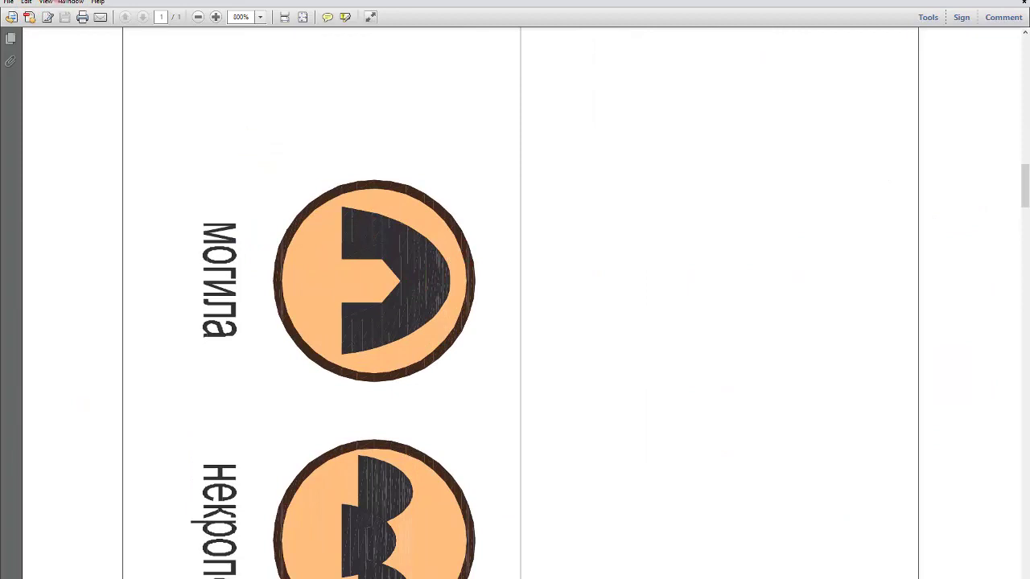
{"action": "left_click", "coordinate": [31, 3]}
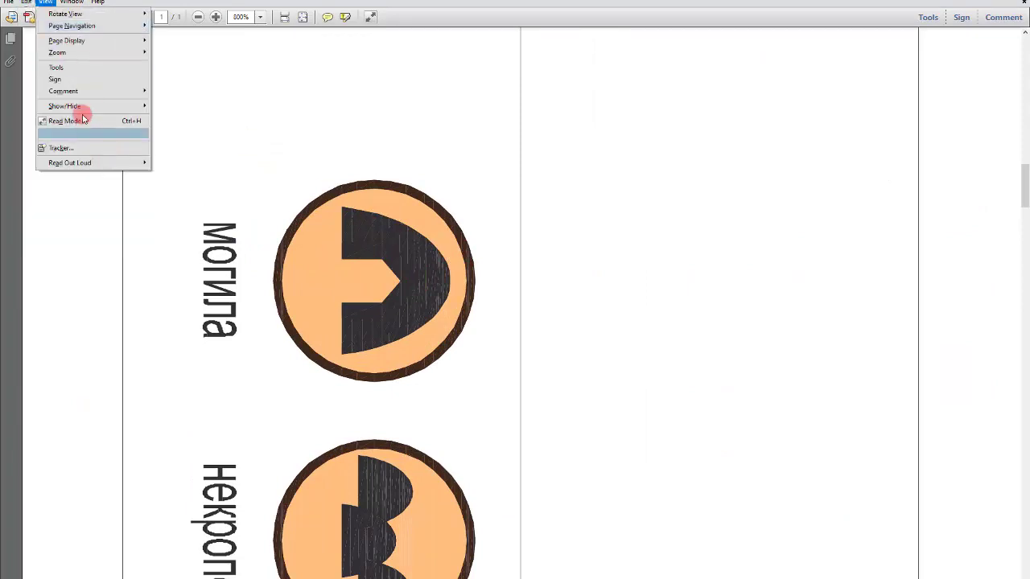
{"action": "mouse_move", "coordinate": [76, 105]}
{"action": "left_click", "coordinate": [363, 225]}
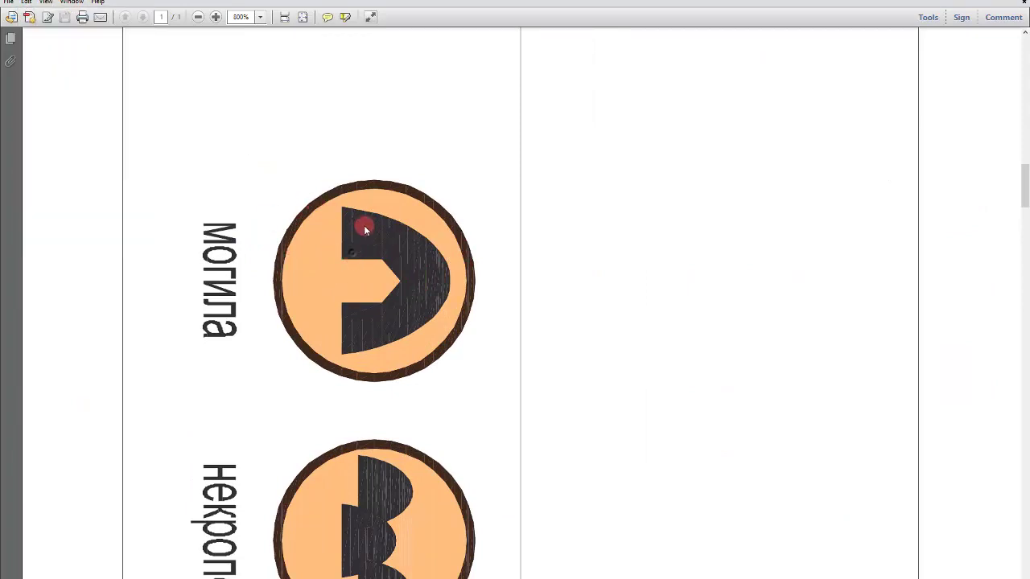
{"action": "scroll", "coordinate": [363, 222], "scroll_direction": "up", "scroll_amount": 3}
Untick Smooth line art in the Page Display preferences and confirm
{"action": "left_click", "coordinate": [27, 4]}
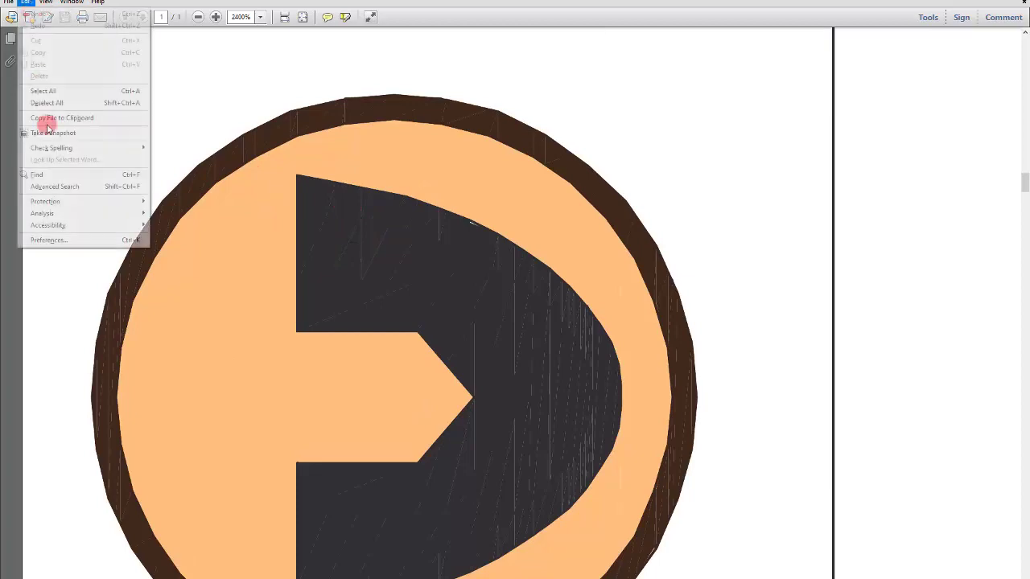
{"action": "left_click", "coordinate": [60, 240]}
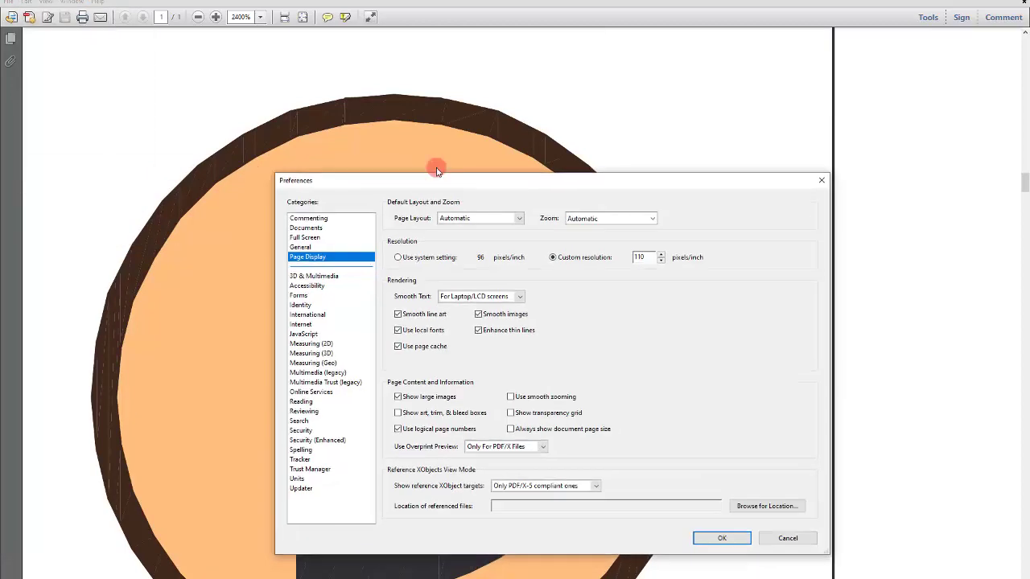
{"action": "left_click", "coordinate": [285, 216]}
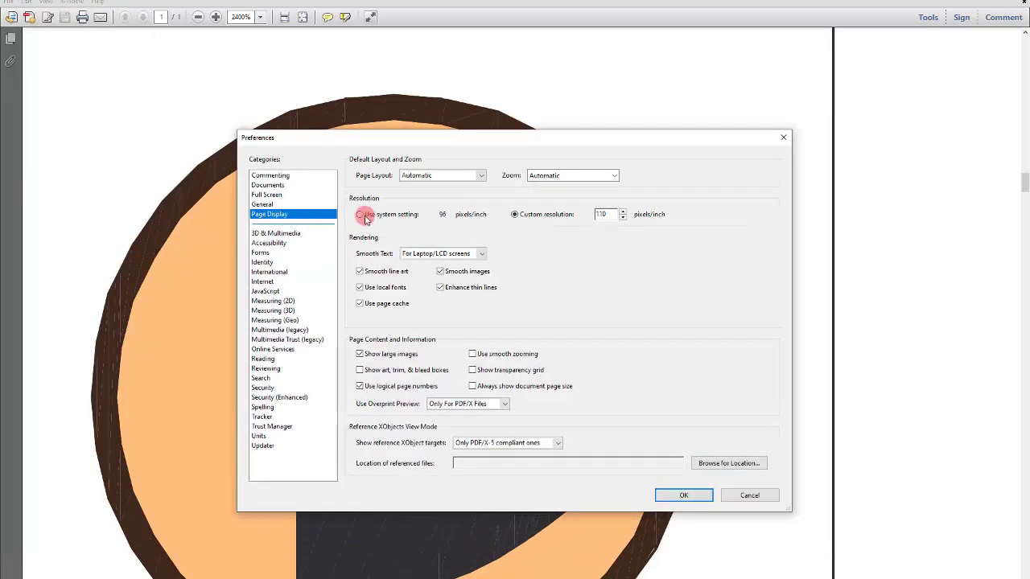
{"action": "left_click", "coordinate": [359, 271]}
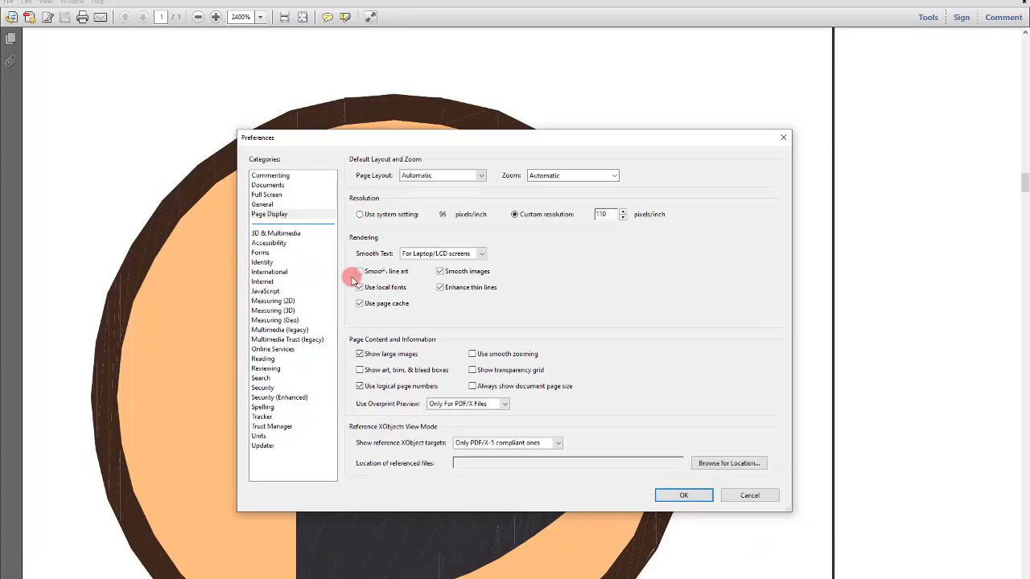
{"action": "left_click", "coordinate": [690, 494]}
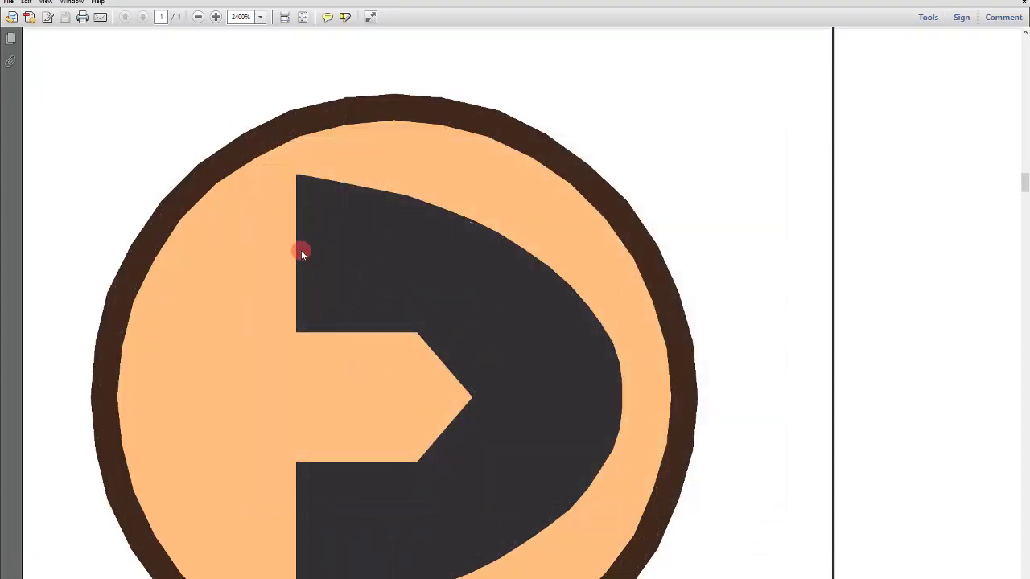
Zoom around the legend's Cyrillic labels and pictograms, then back out to 200% for the whole table
{"action": "scroll", "coordinate": [301, 250], "scroll_direction": "down", "scroll_amount": 5}
{"action": "scroll", "coordinate": [336, 252], "scroll_direction": "down", "scroll_amount": 3}
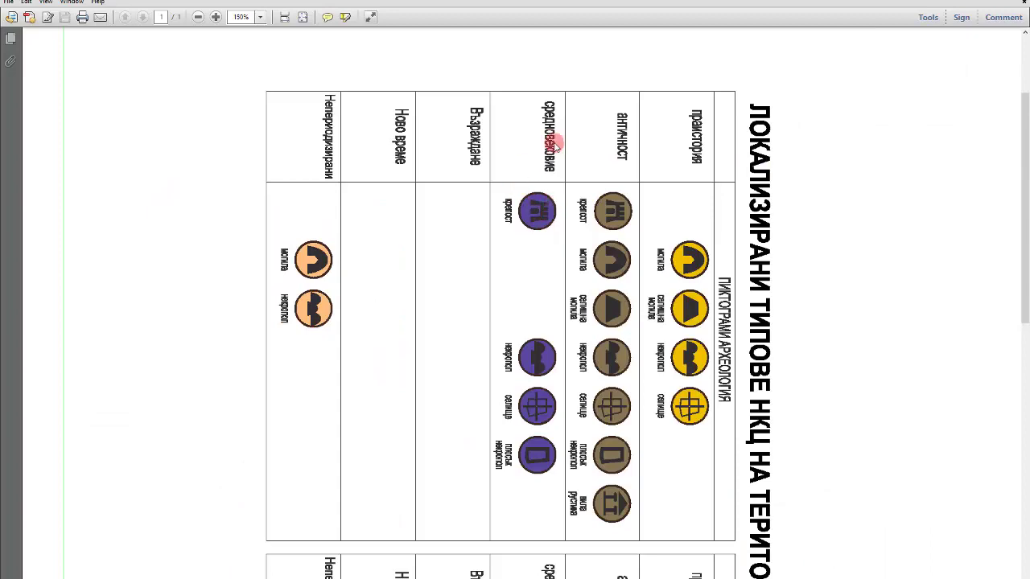
{"action": "scroll", "coordinate": [375, 196], "scroll_direction": "up", "scroll_amount": 9}
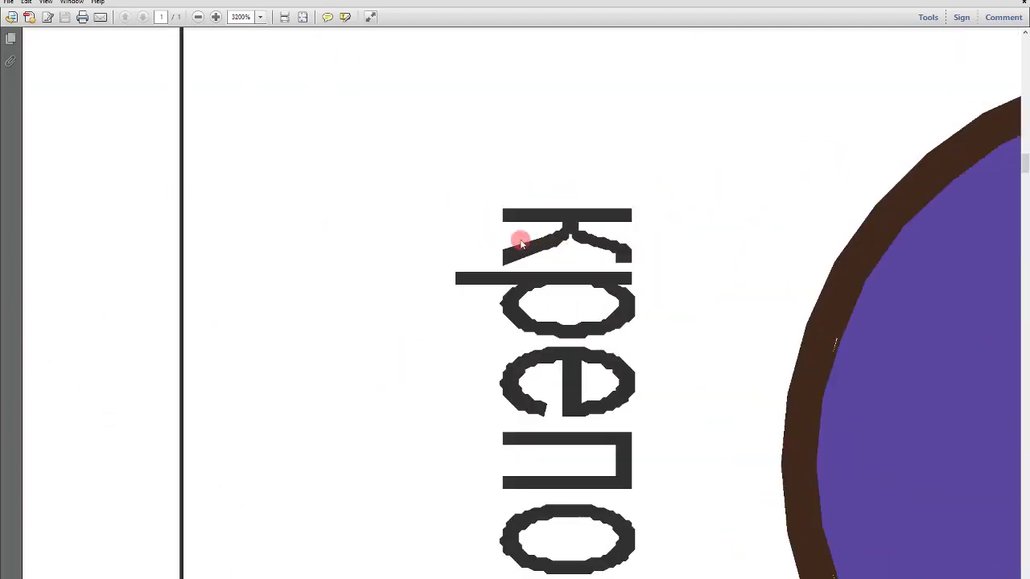
{"action": "scroll", "coordinate": [599, 271], "scroll_direction": "down", "scroll_amount": 6}
{"action": "scroll", "coordinate": [526, 260], "scroll_direction": "up", "scroll_amount": 5}
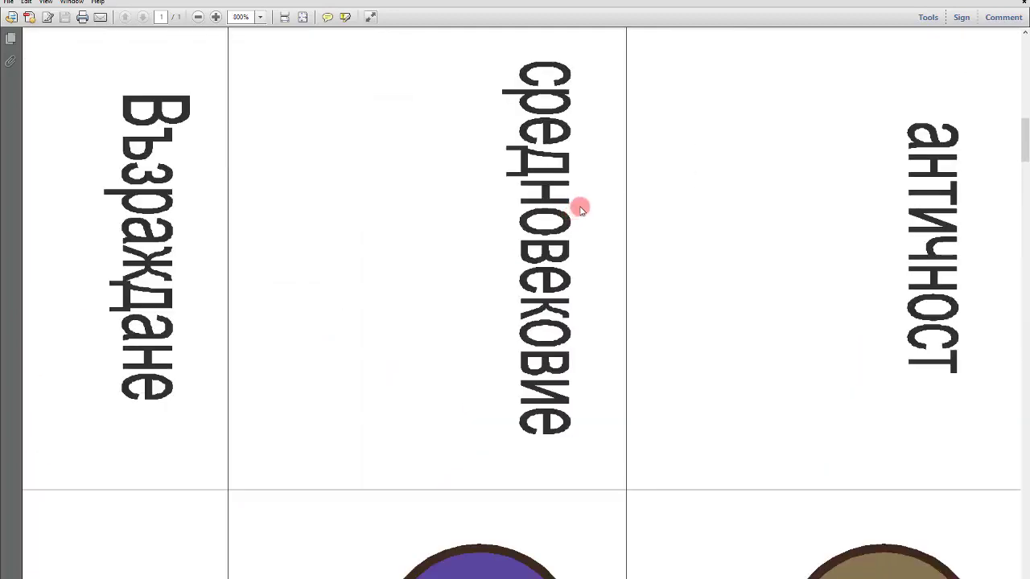
{"action": "scroll", "coordinate": [521, 209], "scroll_direction": "up", "scroll_amount": 2}
{"action": "scroll", "coordinate": [469, 201], "scroll_direction": "down", "scroll_amount": 7}
{"action": "scroll", "coordinate": [664, 190], "scroll_direction": "up", "scroll_amount": 4}
{"action": "scroll", "coordinate": [599, 181], "scroll_direction": "down", "scroll_amount": 5}
{"action": "scroll", "coordinate": [591, 202], "scroll_direction": "up", "scroll_amount": 6}
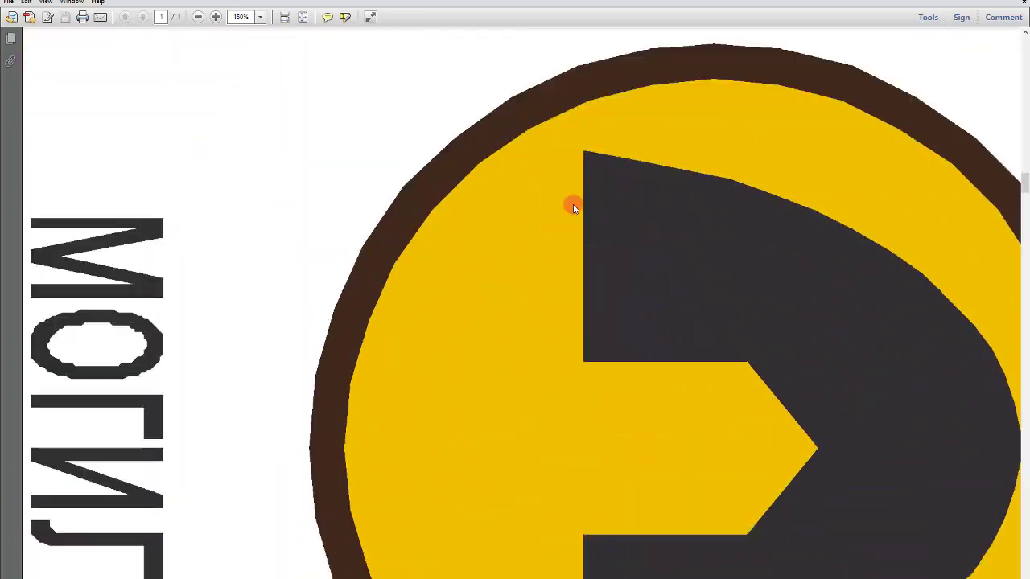
{"action": "scroll", "coordinate": [547, 66], "scroll_direction": "down", "scroll_amount": 1}
{"action": "scroll", "coordinate": [611, 55], "scroll_direction": "up", "scroll_amount": 1}
{"action": "scroll", "coordinate": [628, 89], "scroll_direction": "down", "scroll_amount": 1}
{"action": "scroll", "coordinate": [635, 102], "scroll_direction": "up", "scroll_amount": 1}
{"action": "scroll", "coordinate": [526, 174], "scroll_direction": "down", "scroll_amount": 4}
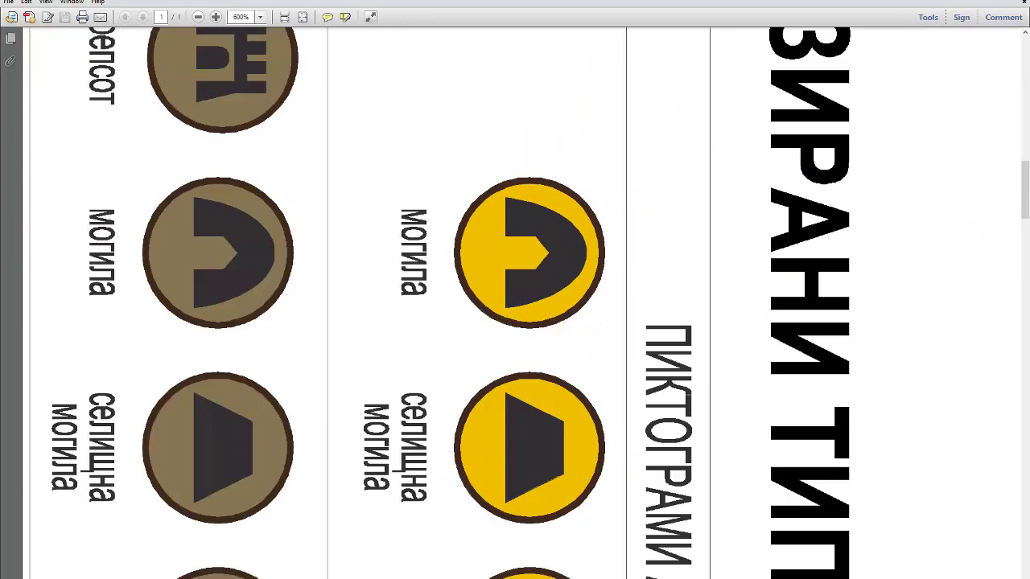
{"action": "scroll", "coordinate": [404, 223], "scroll_direction": "down", "scroll_amount": 4}
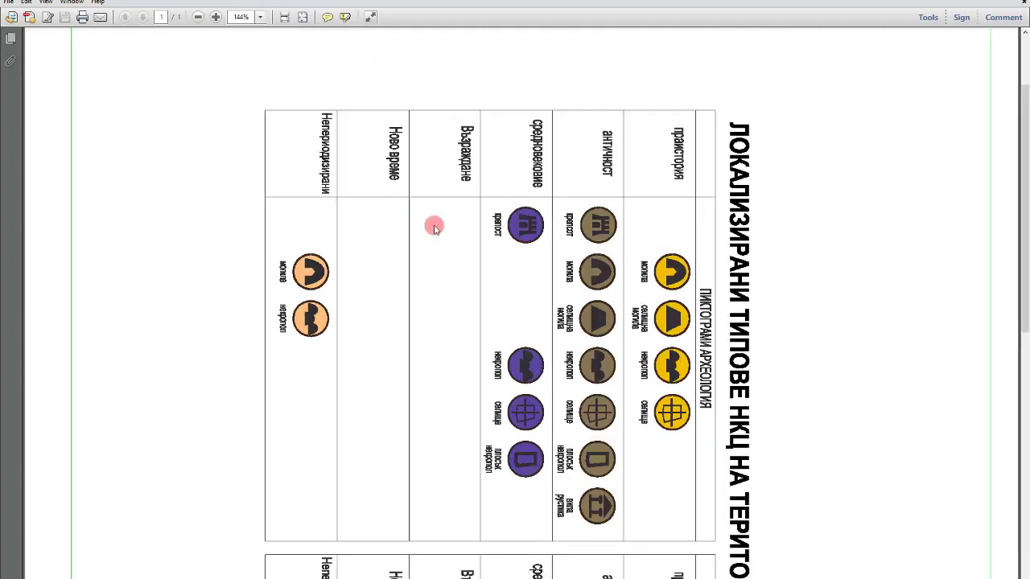
{"action": "scroll", "coordinate": [449, 228], "scroll_direction": "up", "scroll_amount": 1}
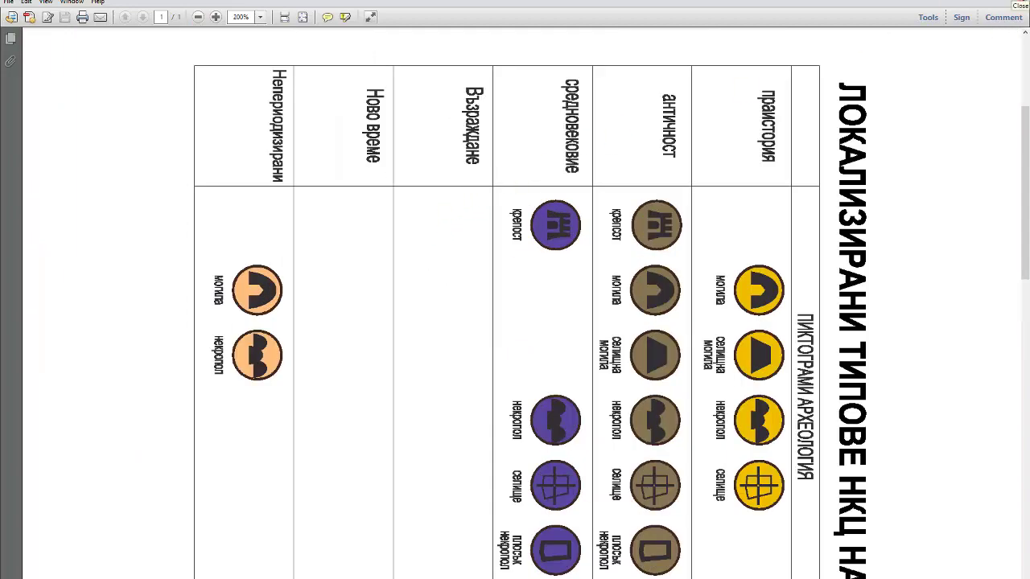
Back in AutoCAD's Plot dialog, set the Bullzip printer's print quality to 2400dpi
{"action": "key", "text": "alt+Tab"}
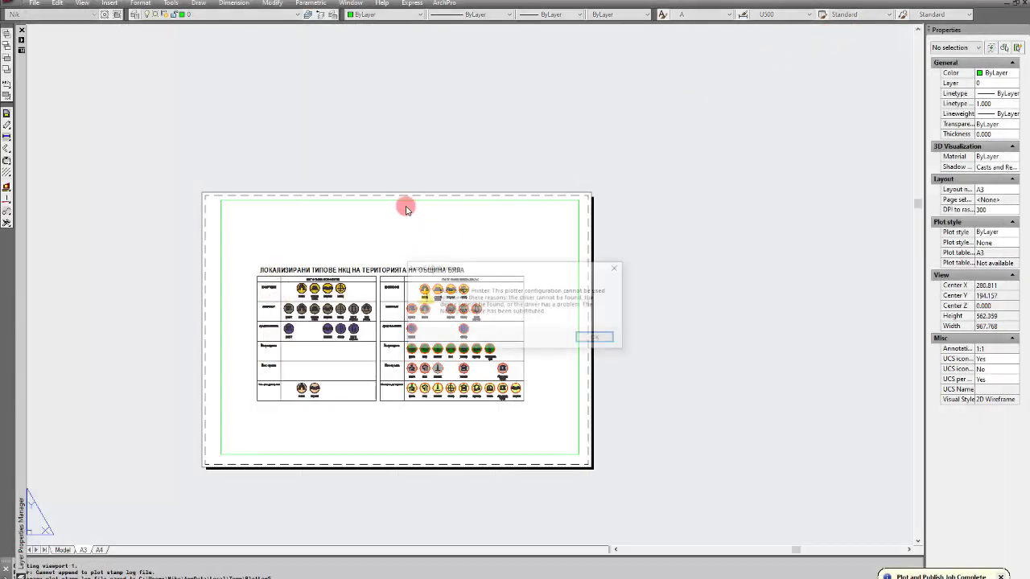
{"action": "left_click", "coordinate": [610, 343]}
{"action": "left_click", "coordinate": [464, 230]}
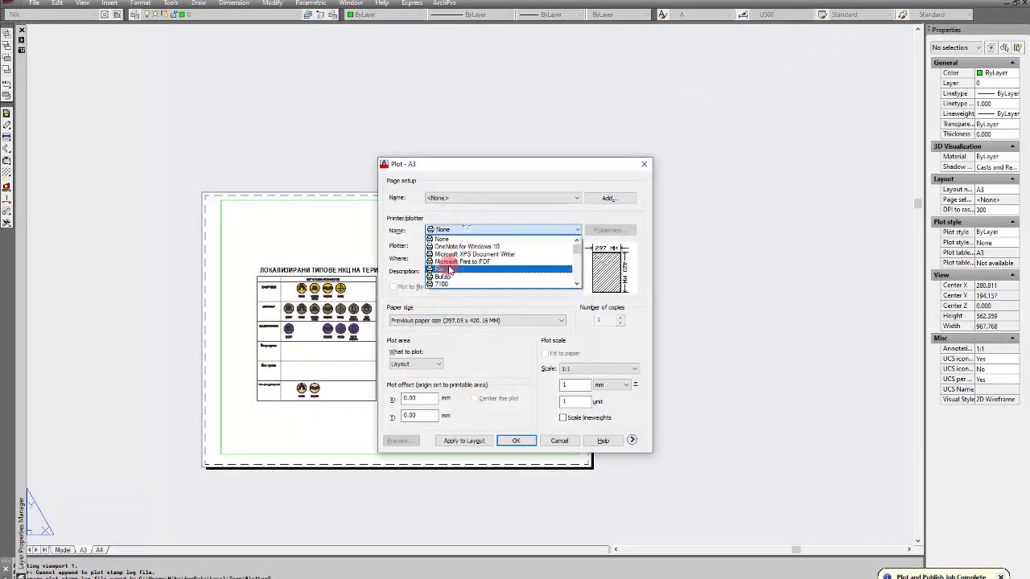
{"action": "scroll", "coordinate": [464, 272], "scroll_direction": "down", "scroll_amount": 2}
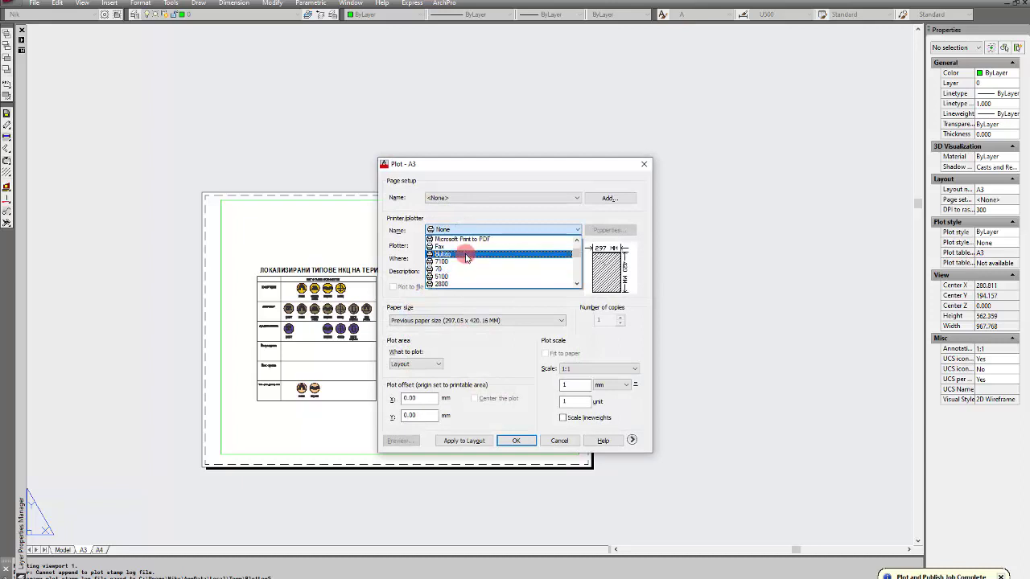
{"action": "left_click", "coordinate": [464, 274]}
{"action": "left_click", "coordinate": [608, 230]}
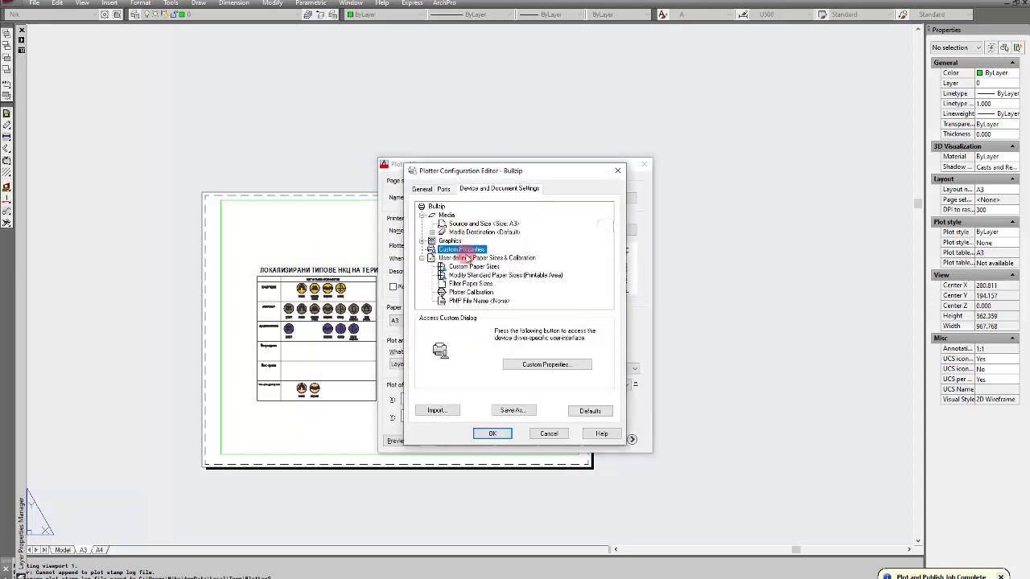
{"action": "left_click", "coordinate": [585, 366]}
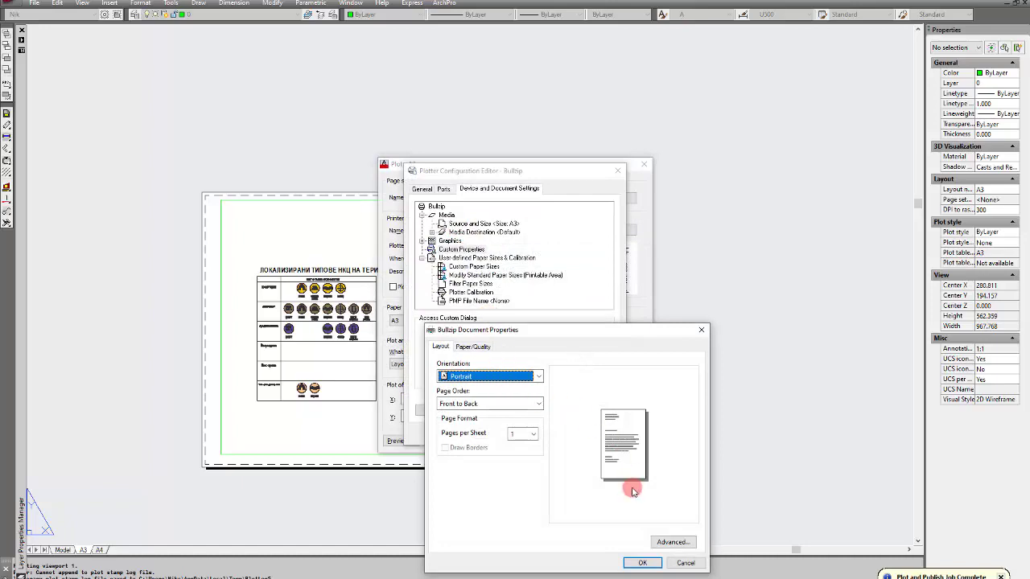
{"action": "left_click", "coordinate": [683, 543]}
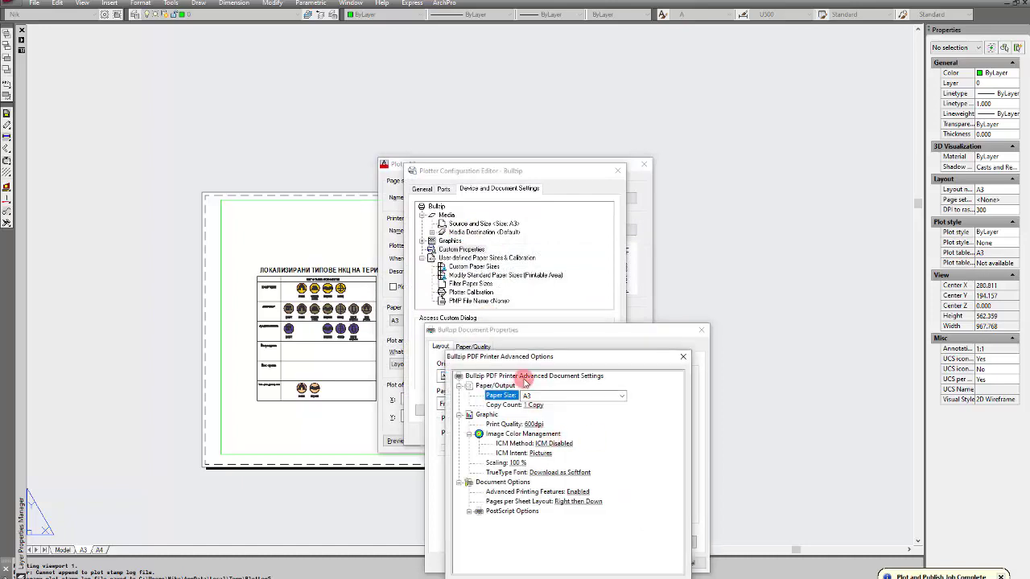
{"action": "left_click_drag", "start_coordinate": [539, 362], "coordinate": [494, 196]}
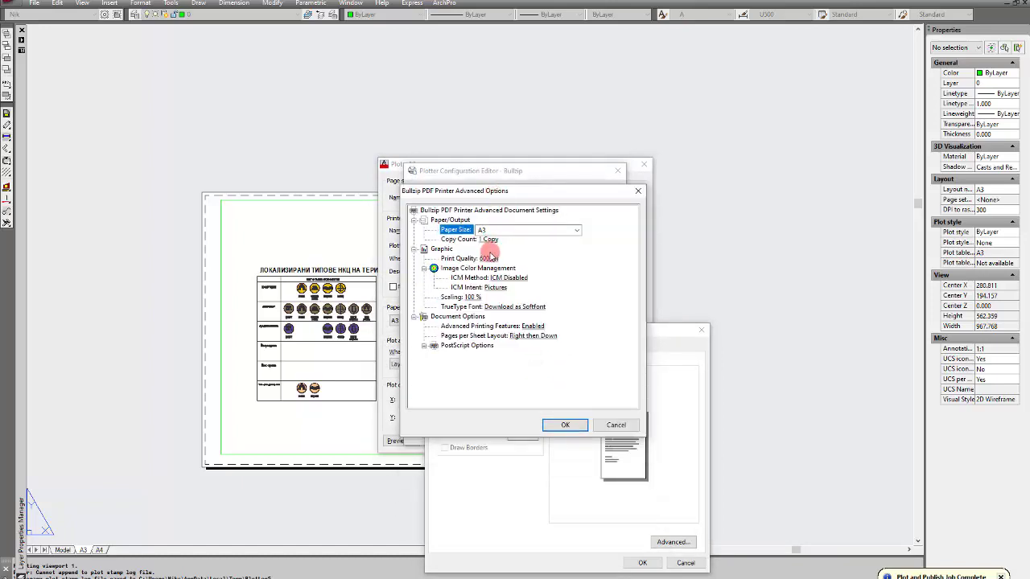
{"action": "left_click", "coordinate": [492, 259]}
{"action": "left_click", "coordinate": [498, 259]}
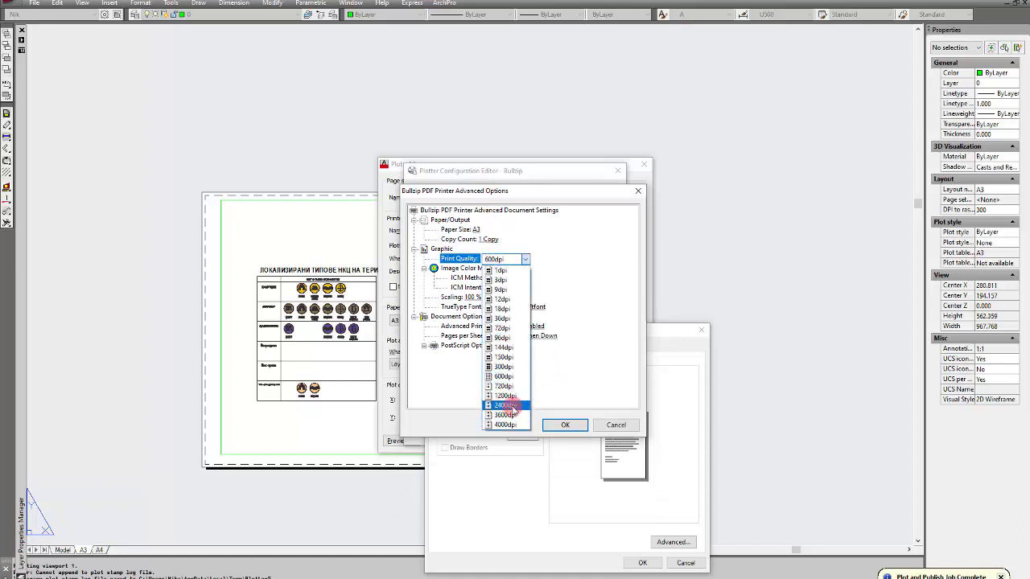
{"action": "left_click", "coordinate": [510, 406]}
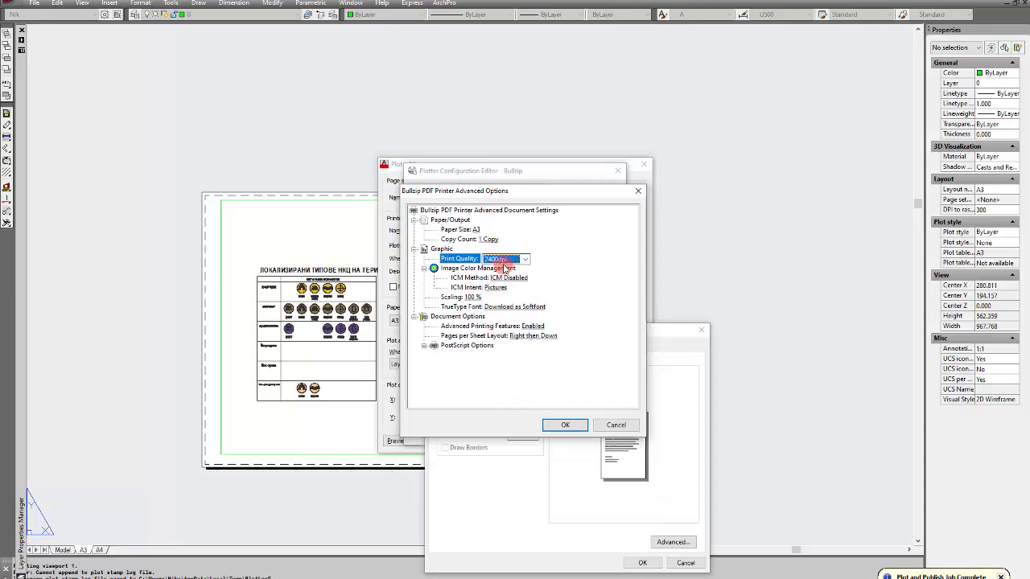
Accept the settings as a temporary PC3 for this plot only and plot the A3 layout
{"action": "left_click", "coordinate": [564, 424]}
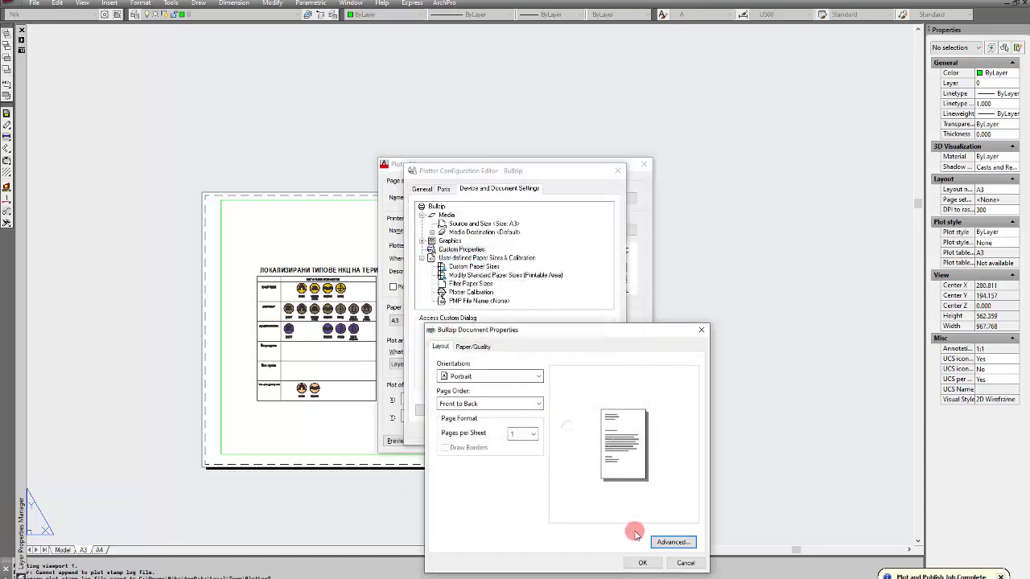
{"action": "left_click", "coordinate": [644, 563]}
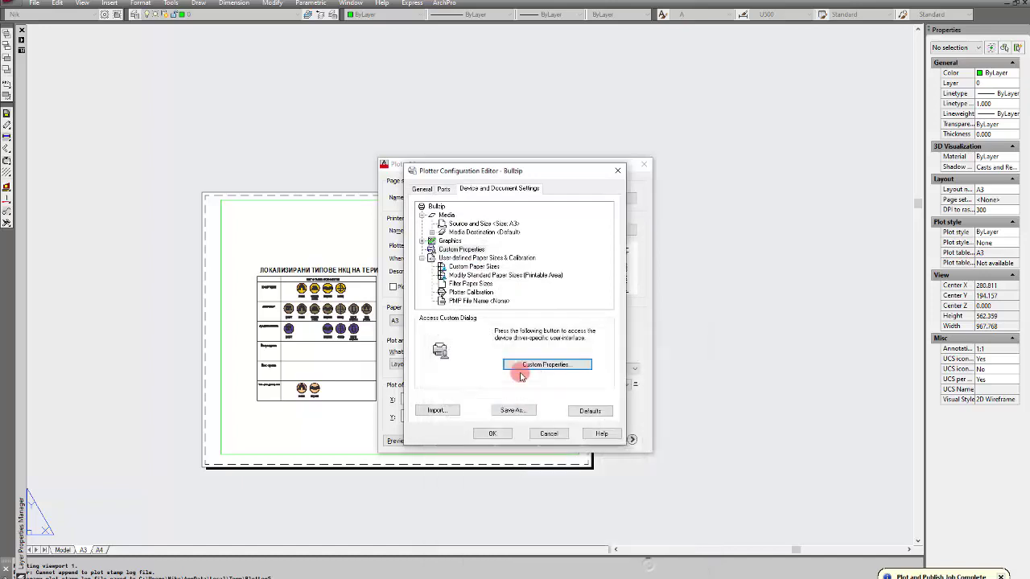
{"action": "left_click", "coordinate": [493, 434]}
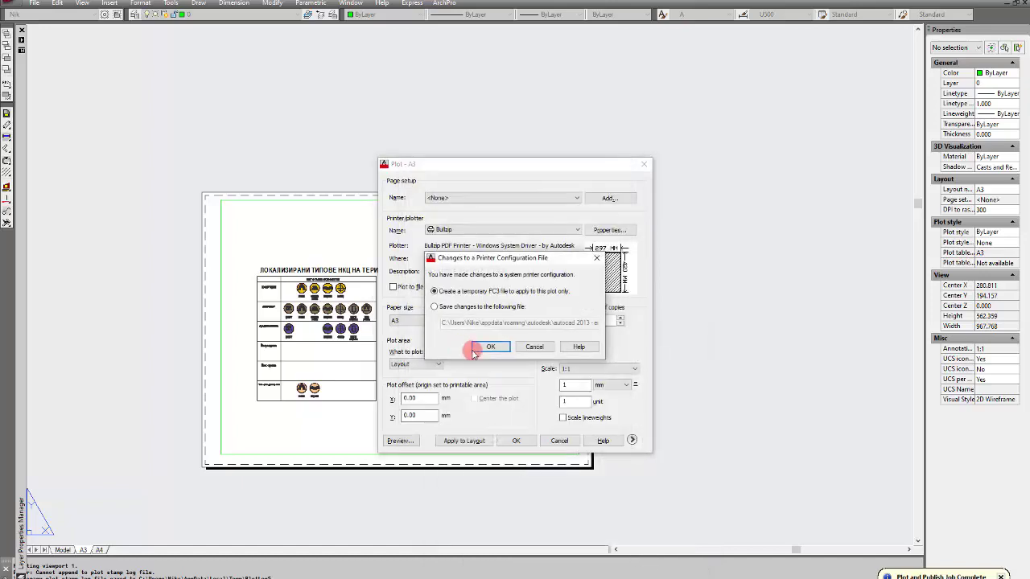
{"action": "left_click", "coordinate": [482, 348]}
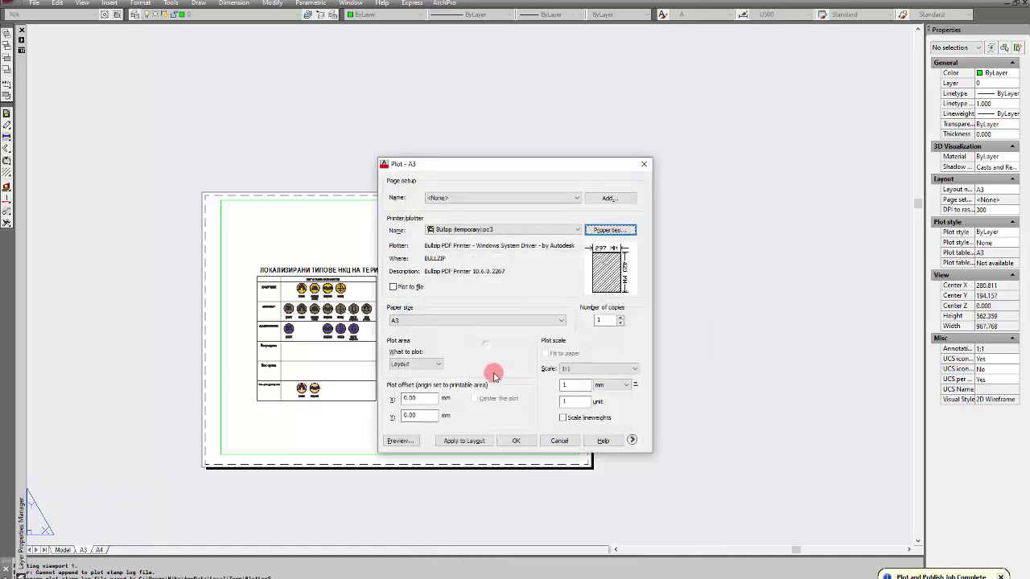
{"action": "left_click", "coordinate": [516, 441]}
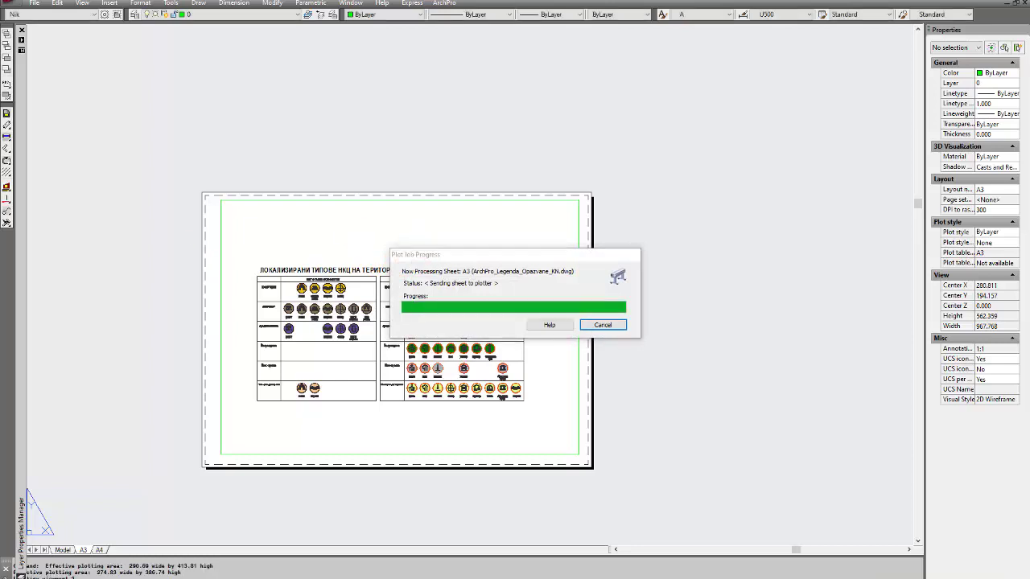
Untick opening after creation and save the PDF as A3_export_better
{"action": "left_click", "coordinate": [228, 287]}
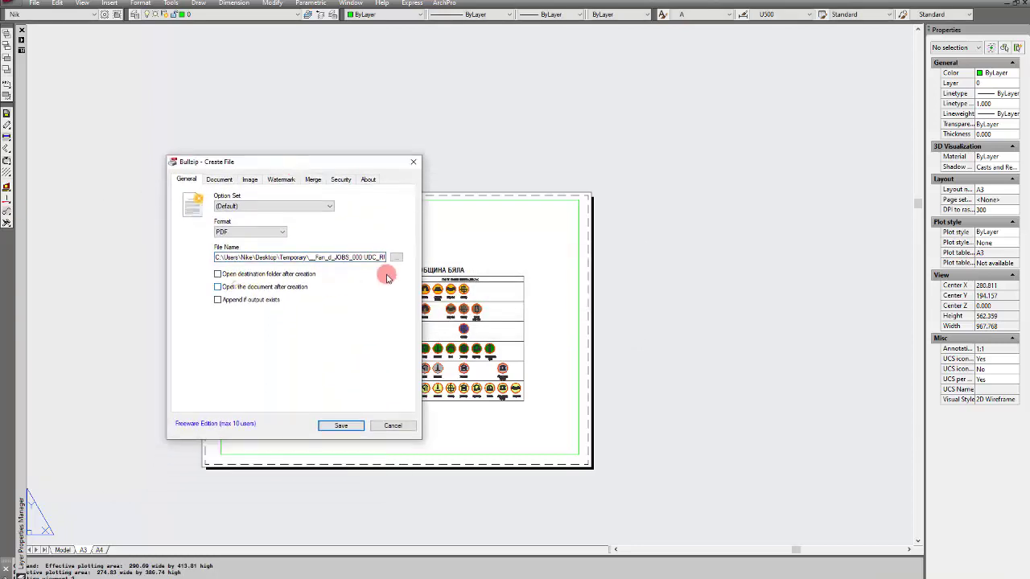
{"action": "left_click", "coordinate": [393, 259]}
{"action": "type", "text": "A3_"}
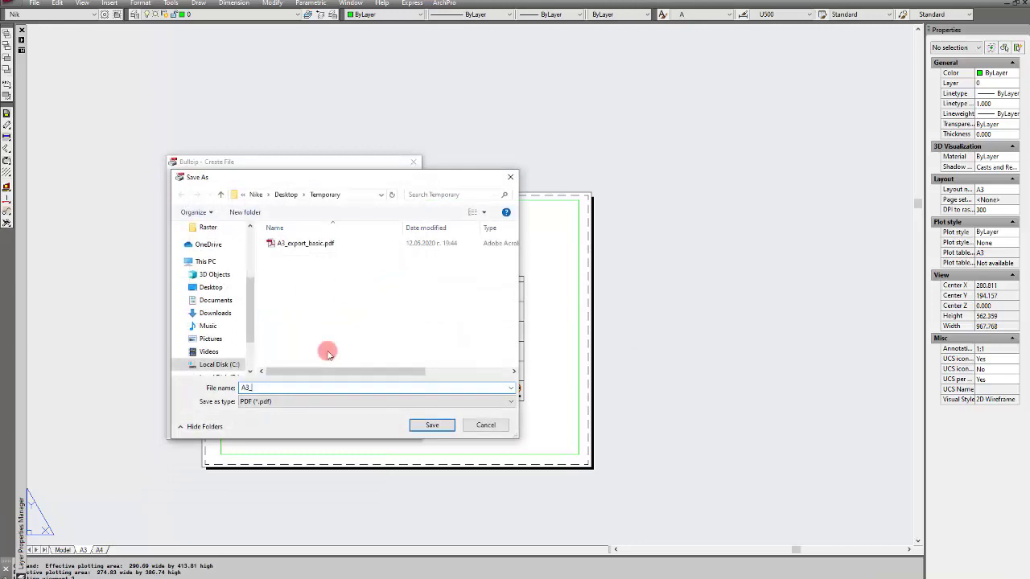
{"action": "type", "text": "export_better"}
{"action": "key", "text": "Return"}
{"action": "left_click", "coordinate": [337, 361]}
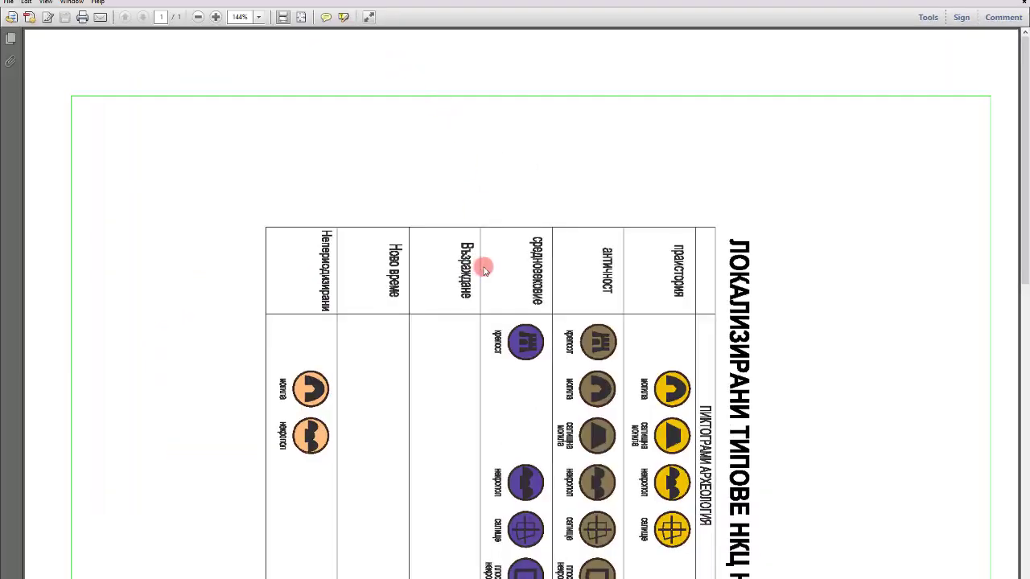
Zoom in and out on the 2400dpi legend PDF to check its pictograms, then return to AutoCAD
{"action": "scroll", "coordinate": [698, 265], "scroll_direction": "up", "scroll_amount": 6}
{"action": "scroll", "coordinate": [497, 292], "scroll_direction": "down", "scroll_amount": 3}
{"action": "scroll", "coordinate": [540, 330], "scroll_direction": "up", "scroll_amount": 5}
{"action": "scroll", "coordinate": [540, 331], "scroll_direction": "down", "scroll_amount": 4}
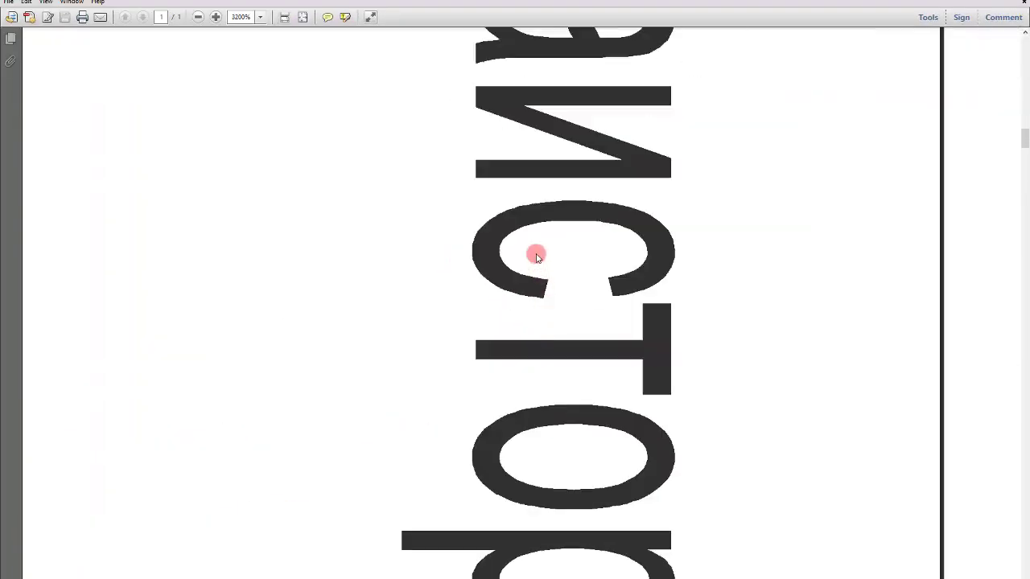
{"action": "scroll", "coordinate": [600, 199], "scroll_direction": "up", "scroll_amount": 4}
{"action": "scroll", "coordinate": [444, 210], "scroll_direction": "down", "scroll_amount": 8}
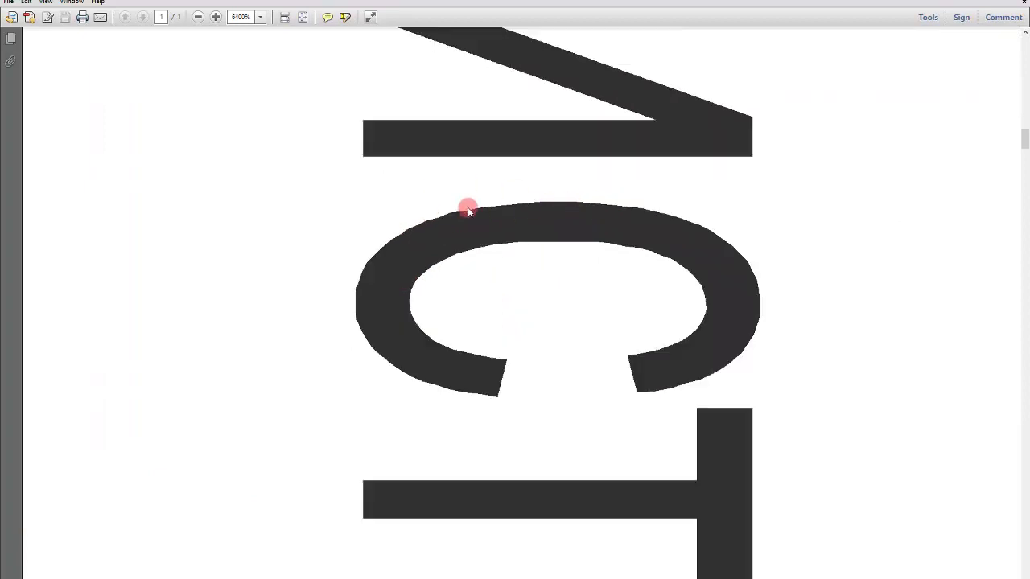
{"action": "scroll", "coordinate": [455, 247], "scroll_direction": "up", "scroll_amount": 2}
{"action": "scroll", "coordinate": [390, 283], "scroll_direction": "up", "scroll_amount": 6}
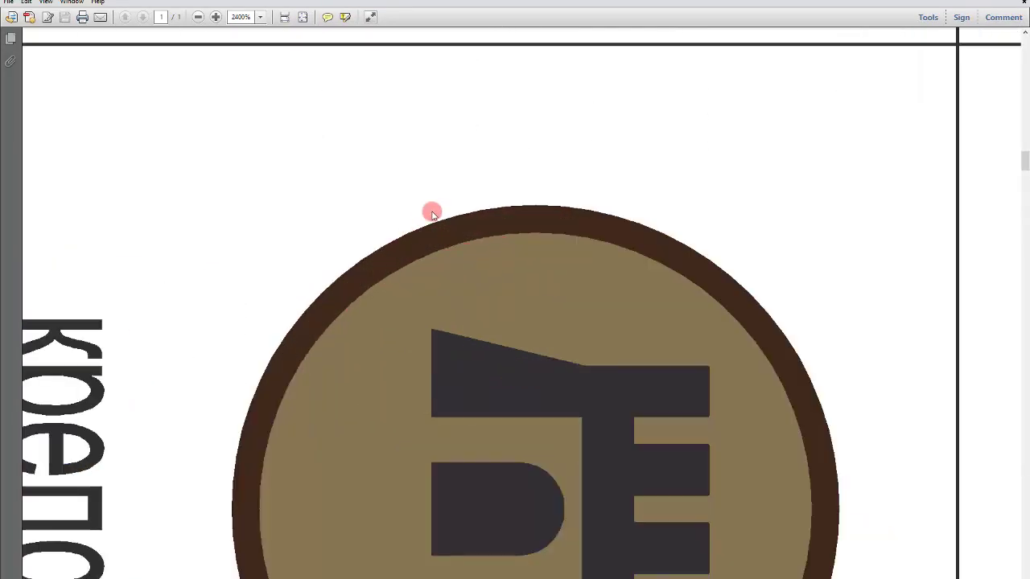
{"action": "scroll", "coordinate": [400, 232], "scroll_direction": "down", "scroll_amount": 3}
{"action": "scroll", "coordinate": [279, 313], "scroll_direction": "up", "scroll_amount": 2}
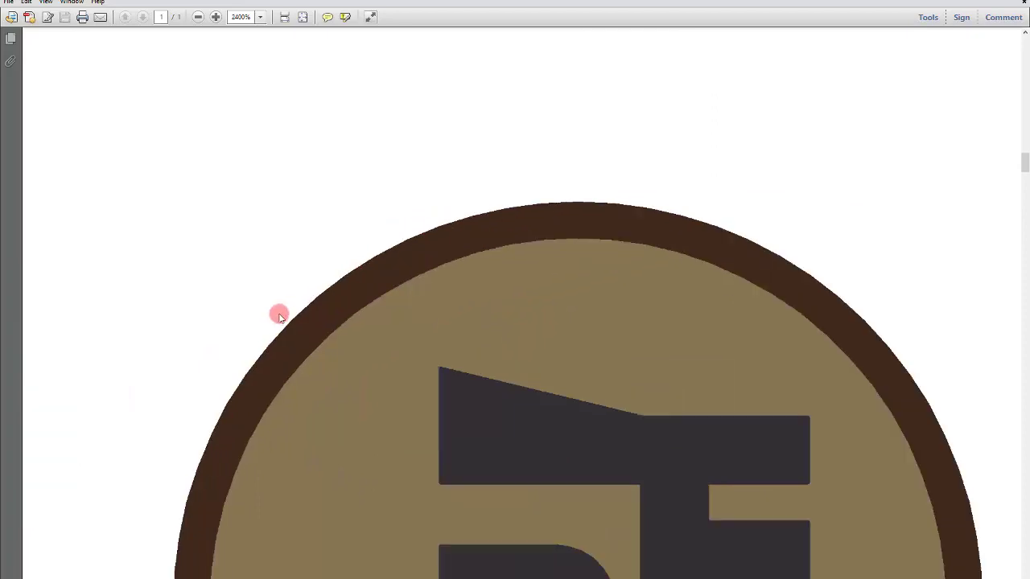
{"action": "scroll", "coordinate": [322, 304], "scroll_direction": "down", "scroll_amount": 3}
{"action": "scroll", "coordinate": [320, 271], "scroll_direction": "down", "scroll_amount": 8}
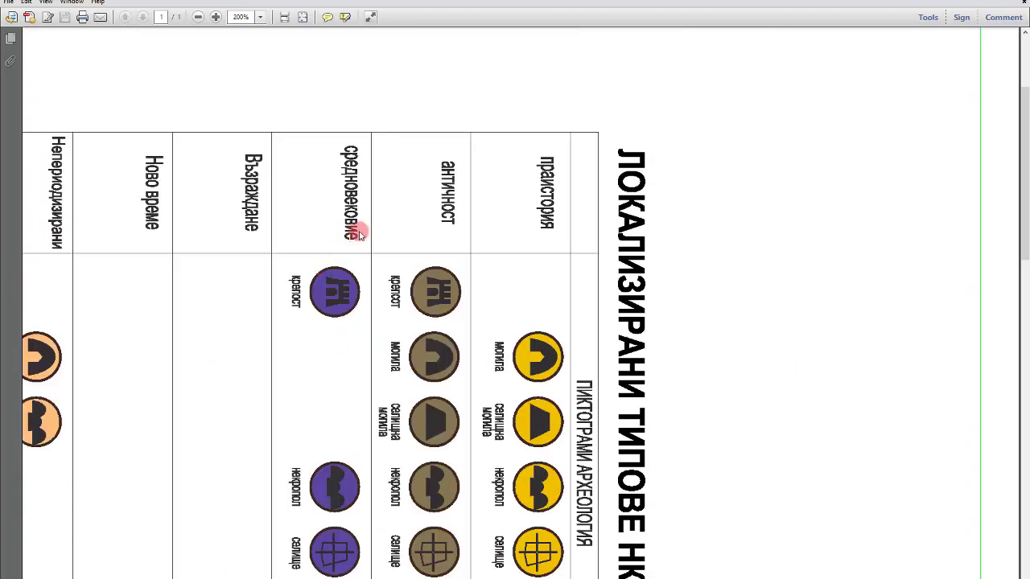
{"action": "scroll", "coordinate": [370, 235], "scroll_direction": "down", "scroll_amount": 1}
{"action": "scroll", "coordinate": [362, 238], "scroll_direction": "up", "scroll_amount": 2}
{"action": "scroll", "coordinate": [322, 245], "scroll_direction": "down", "scroll_amount": 2}
{"action": "scroll", "coordinate": [378, 178], "scroll_direction": "up", "scroll_amount": 3}
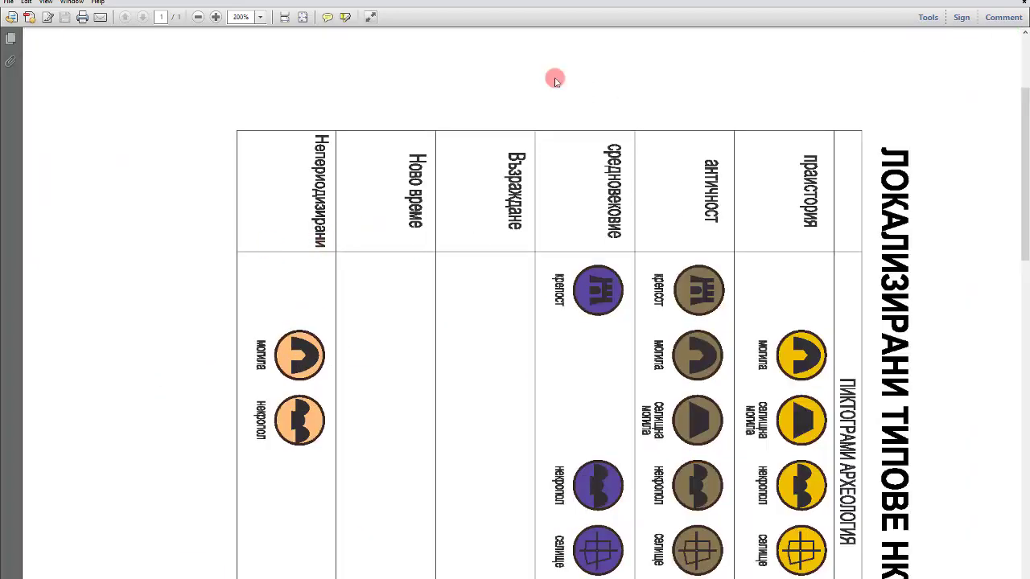
{"action": "key", "text": "alt+Tab"}
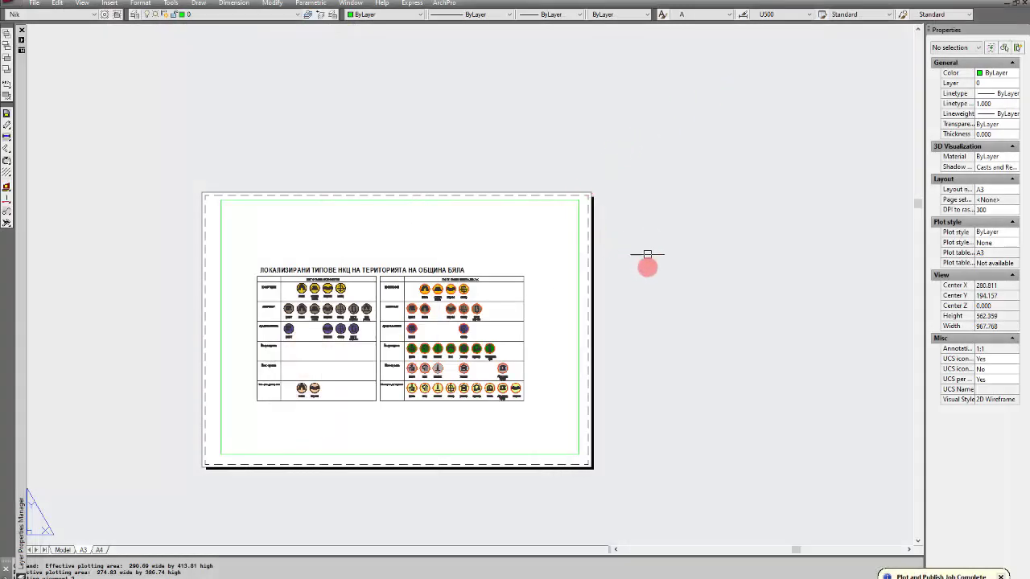
Zoom in and out on the legend table in the A3 layout
{"action": "scroll", "coordinate": [354, 304], "scroll_direction": "up", "scroll_amount": 9}
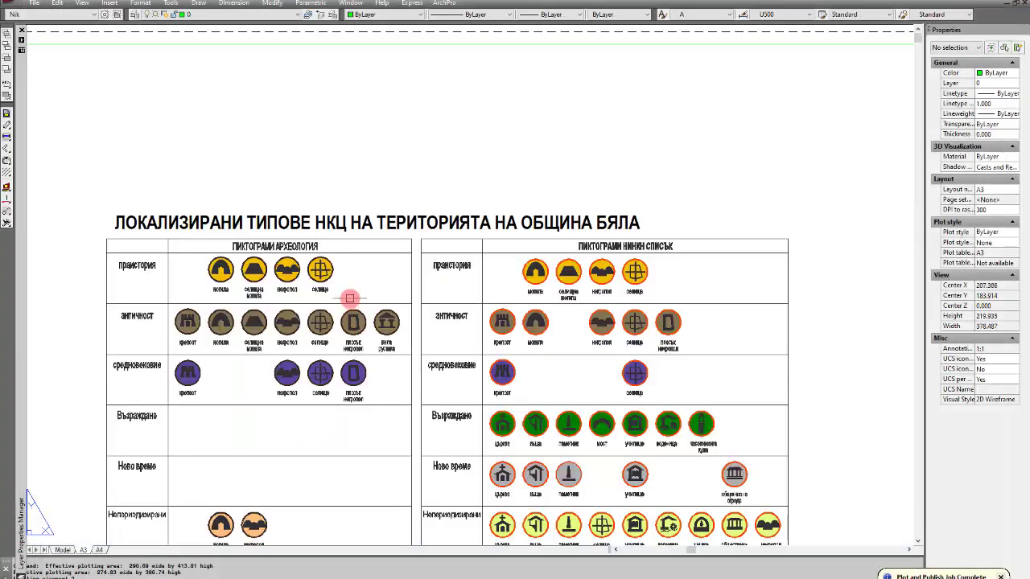
{"action": "scroll", "coordinate": [437, 247], "scroll_direction": "down", "scroll_amount": 6}
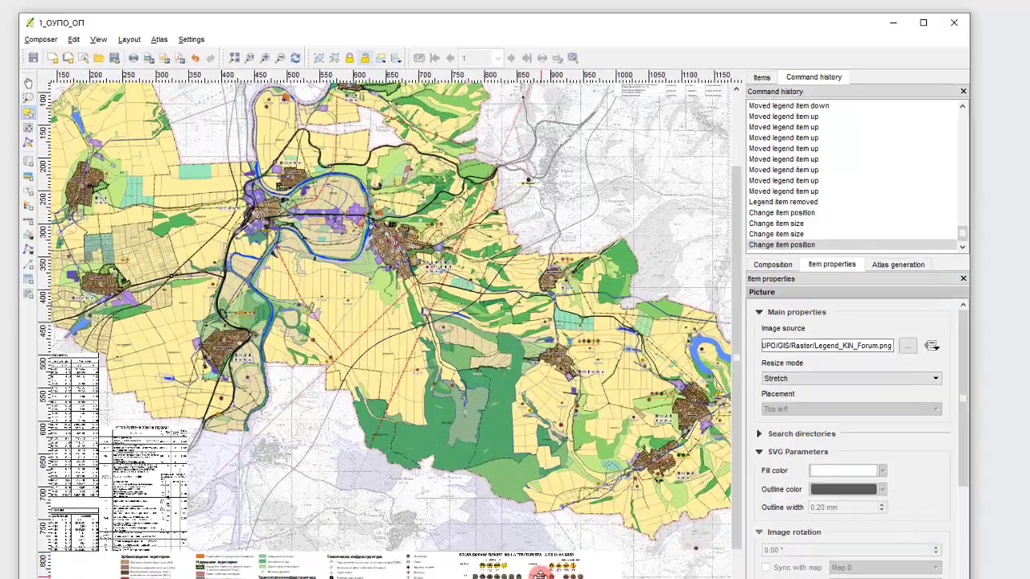
{"action": "scroll", "coordinate": [421, 490], "scroll_direction": "up", "scroll_amount": 6}
{"action": "scroll", "coordinate": [338, 402], "scroll_direction": "down", "scroll_amount": 4}
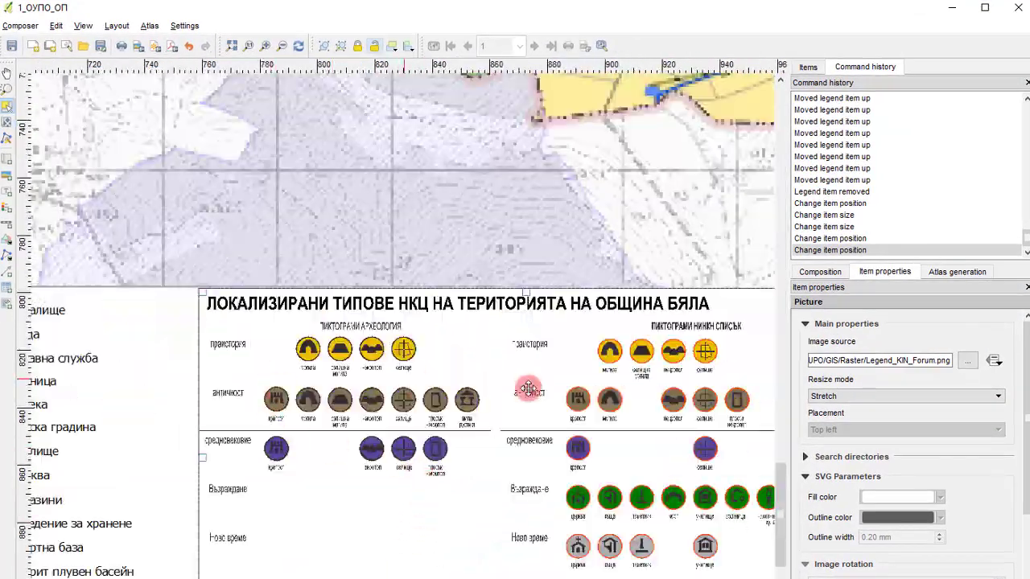
{"action": "scroll", "coordinate": [409, 379], "scroll_direction": "down", "scroll_amount": 6}
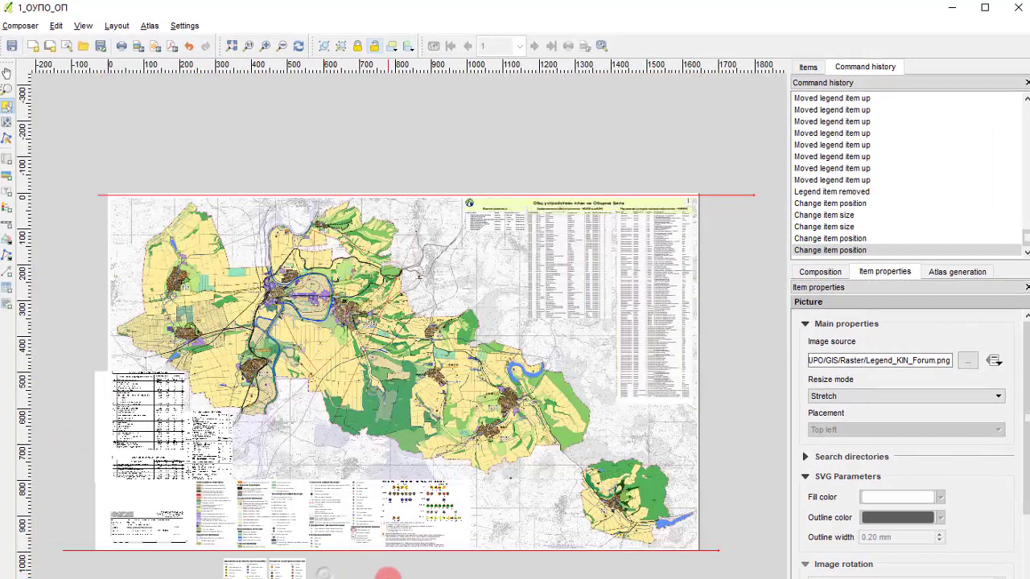
{"action": "scroll", "coordinate": [361, 523], "scroll_direction": "up", "scroll_amount": 5}
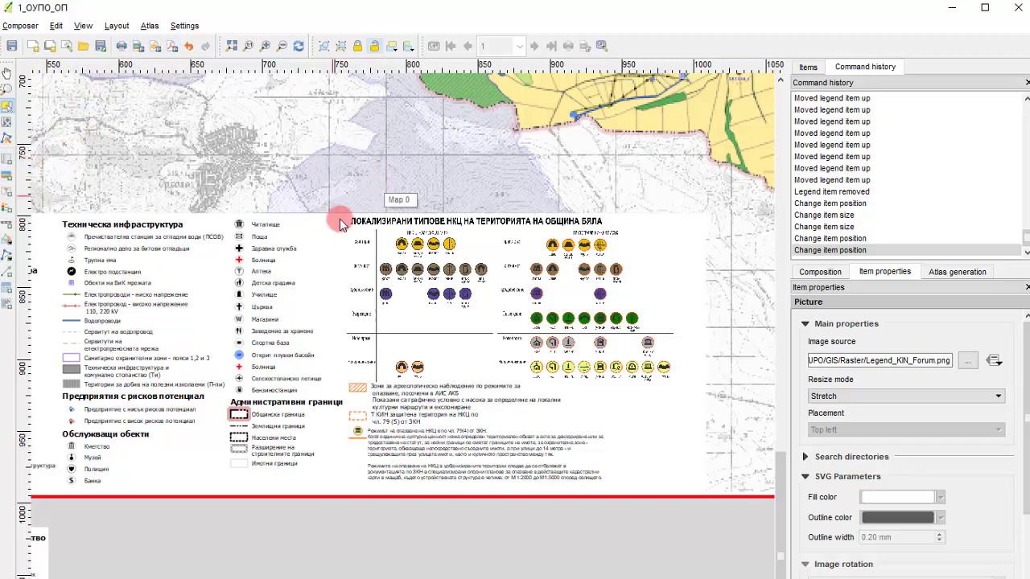
{"action": "scroll", "coordinate": [341, 202], "scroll_direction": "down", "scroll_amount": 2}
{"action": "scroll", "coordinate": [246, 140], "scroll_direction": "down", "scroll_amount": 2}
{"action": "scroll", "coordinate": [351, 476], "scroll_direction": "up", "scroll_amount": 3}
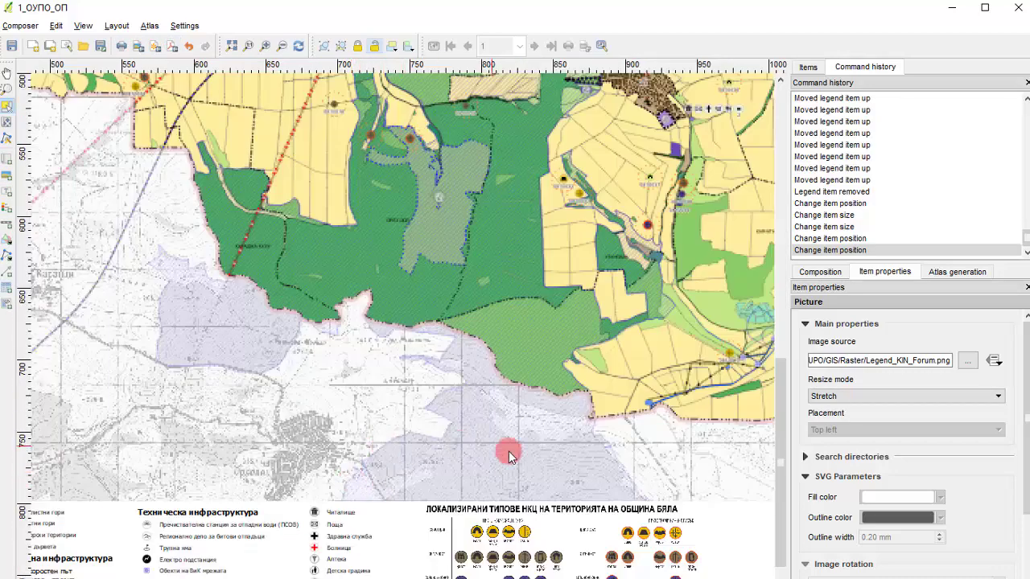
{"action": "scroll", "coordinate": [444, 413], "scroll_direction": "down", "scroll_amount": 1}
{"action": "scroll", "coordinate": [453, 509], "scroll_direction": "up", "scroll_amount": 2}
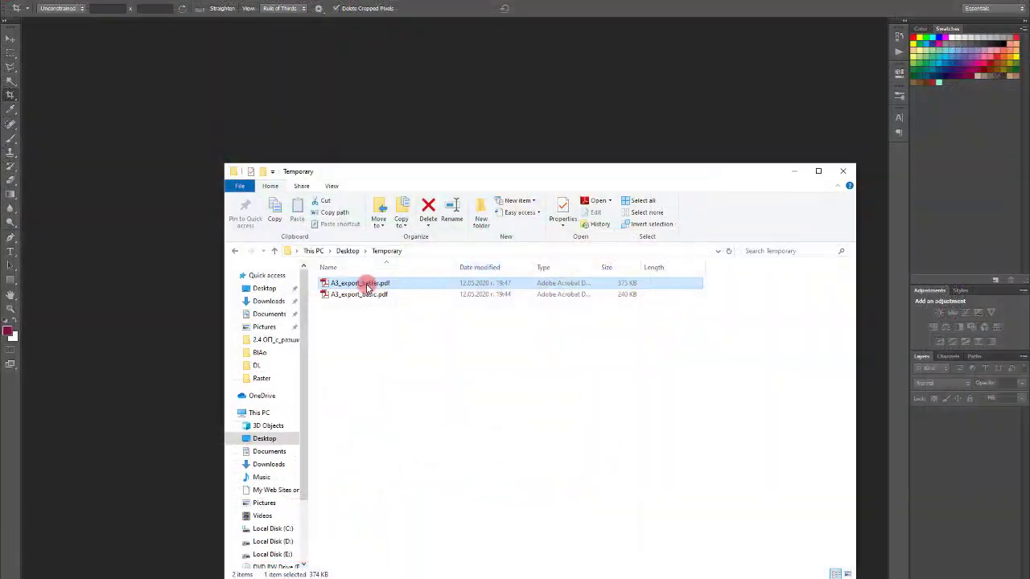
Import A3_export_better.pdf into Photoshop at 1200 pixels/inch
{"action": "left_click_drag", "start_coordinate": [356, 283], "coordinate": [308, 182]}
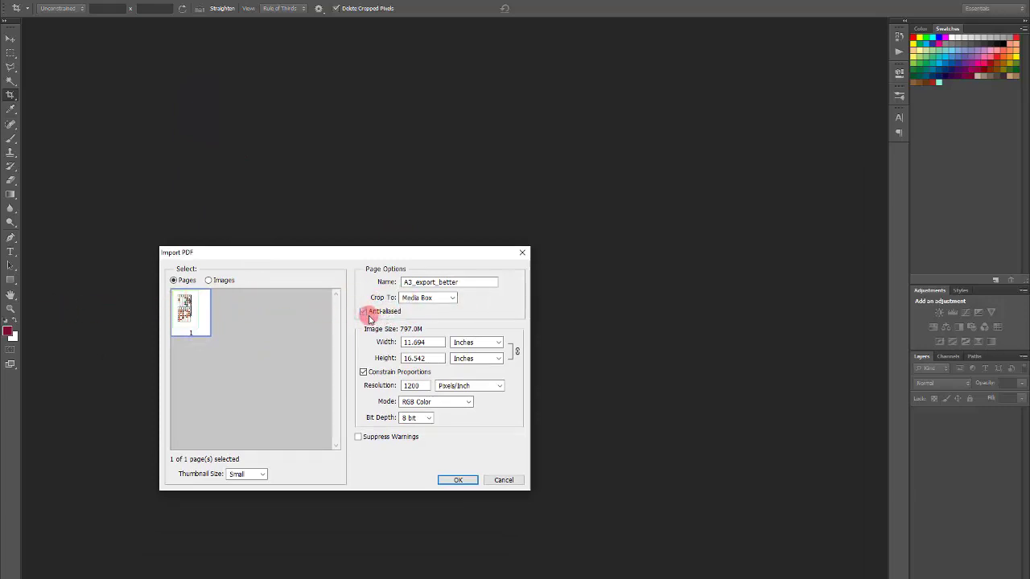
{"action": "left_click", "coordinate": [457, 480]}
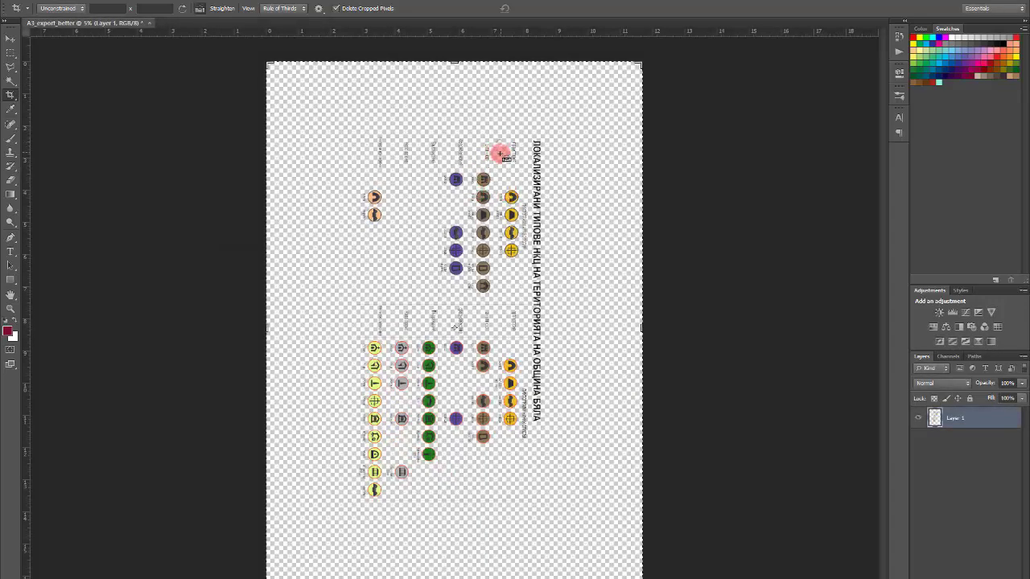
Crop the imported legend and inspect it zoomed in, then discard the crop and close the document
{"action": "left_click", "coordinate": [488, 177]}
{"action": "scroll", "coordinate": [487, 175], "scroll_direction": "up", "scroll_amount": 2}
{"action": "scroll", "coordinate": [485, 171], "scroll_direction": "up", "scroll_amount": 3}
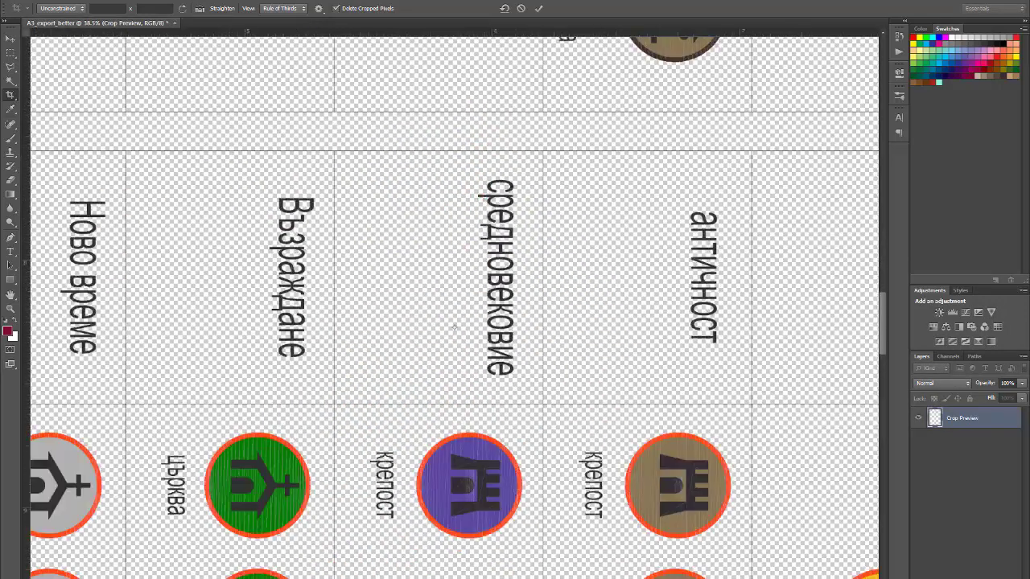
{"action": "scroll", "coordinate": [504, 555], "scroll_direction": "up", "scroll_amount": 2}
{"action": "scroll", "coordinate": [434, 451], "scroll_direction": "up", "scroll_amount": 1}
{"action": "scroll", "coordinate": [469, 338], "scroll_direction": "down", "scroll_amount": 2}
{"action": "scroll", "coordinate": [476, 526], "scroll_direction": "up", "scroll_amount": 3}
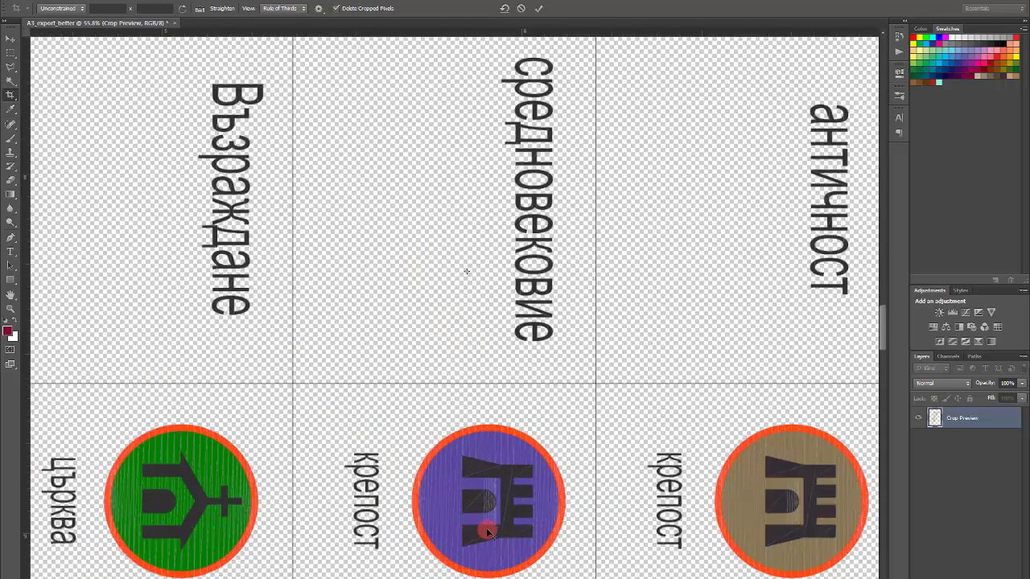
{"action": "scroll", "coordinate": [505, 406], "scroll_direction": "up", "scroll_amount": 2}
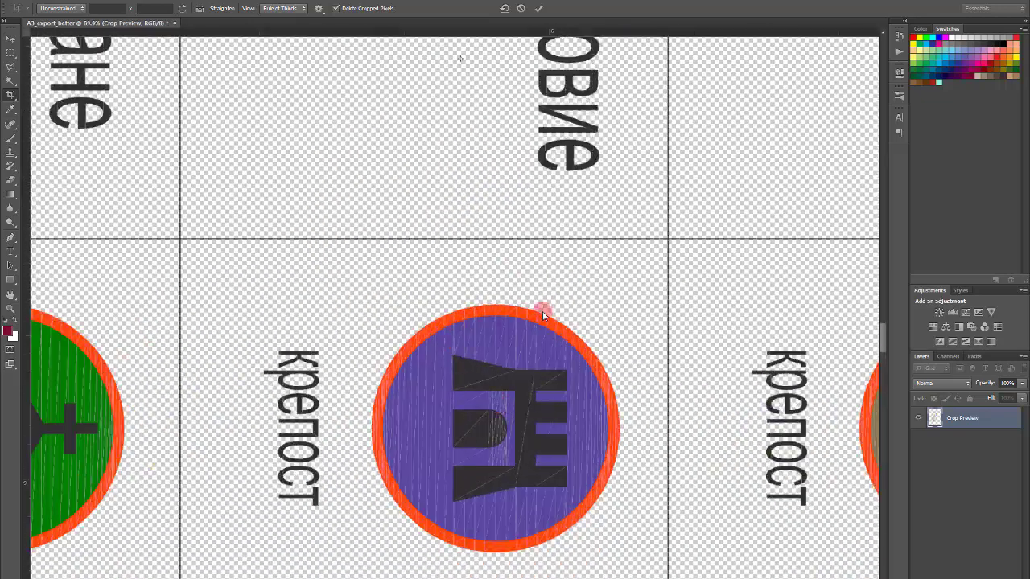
{"action": "scroll", "coordinate": [506, 387], "scroll_direction": "up", "scroll_amount": 2}
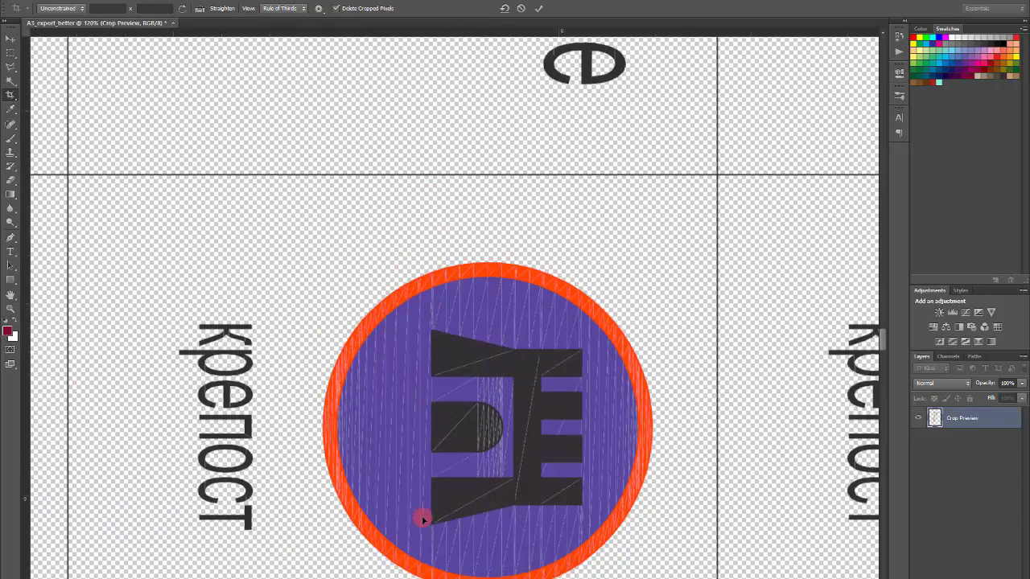
{"action": "scroll", "coordinate": [456, 366], "scroll_direction": "down", "scroll_amount": 4}
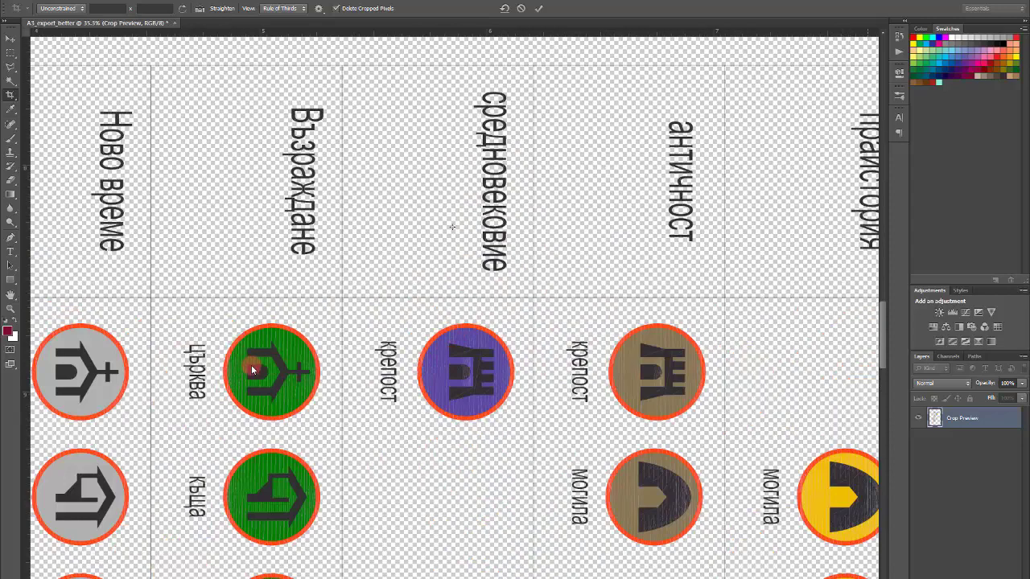
{"action": "scroll", "coordinate": [252, 369], "scroll_direction": "up", "scroll_amount": 1}
{"action": "scroll", "coordinate": [333, 382], "scroll_direction": "down", "scroll_amount": 4}
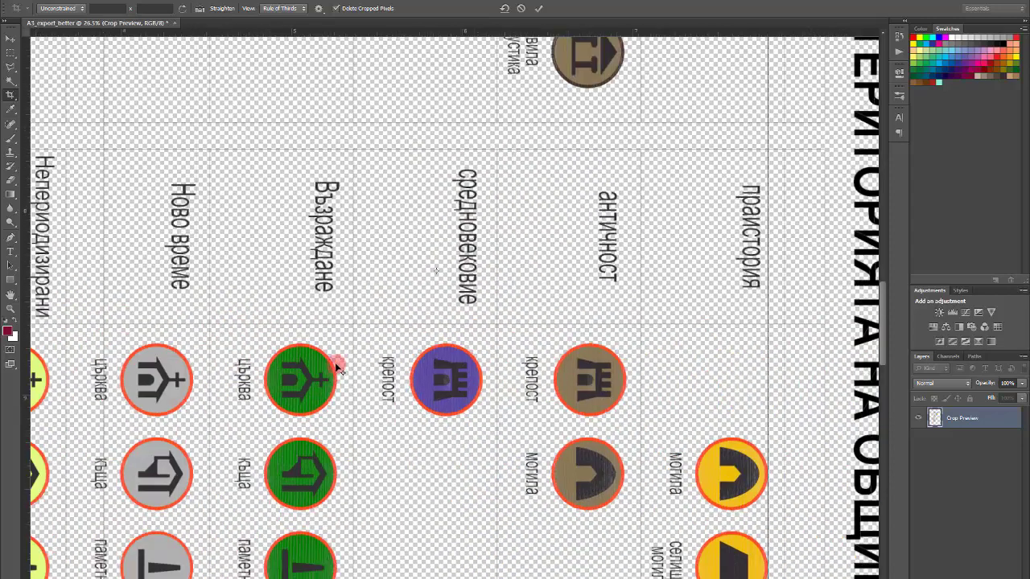
{"action": "scroll", "coordinate": [338, 340], "scroll_direction": "down", "scroll_amount": 2}
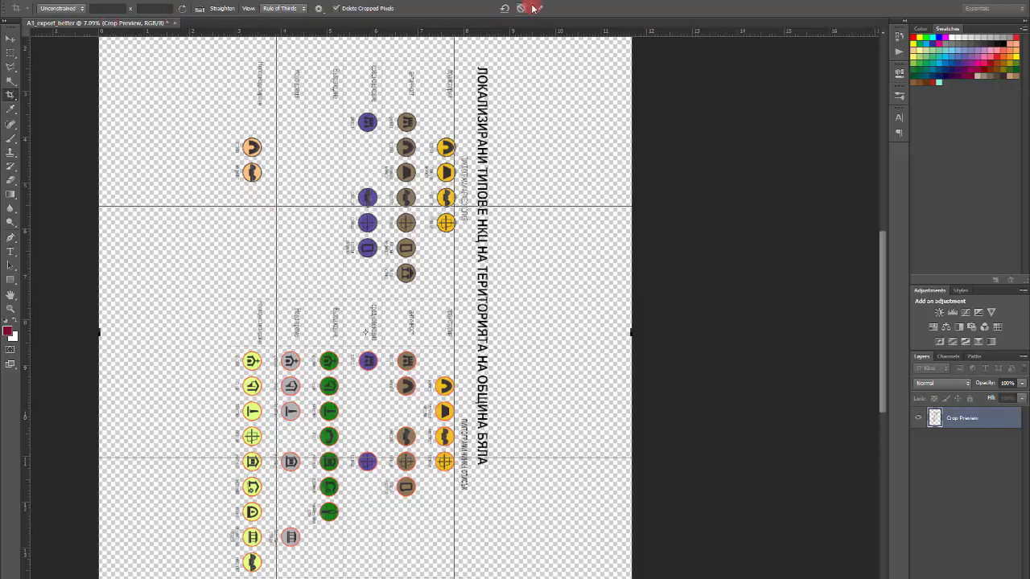
{"action": "left_click", "coordinate": [522, 10]}
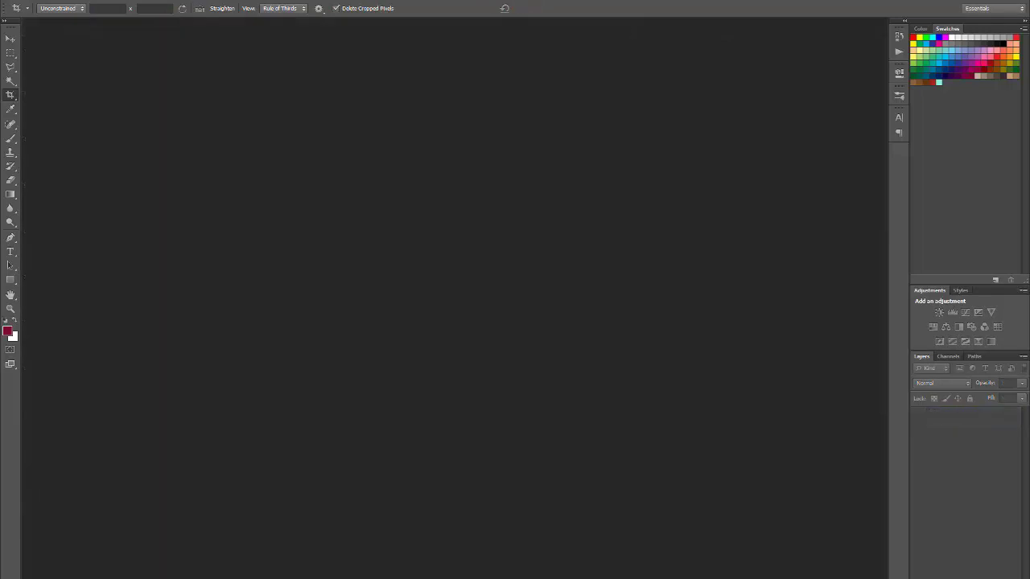
Re-import A3_export_better.pdf into Photoshop at 1200 pixels/inch and zoom to check the legend
{"action": "key", "text": "alt+Tab"}
{"action": "left_click", "coordinate": [394, 283]}
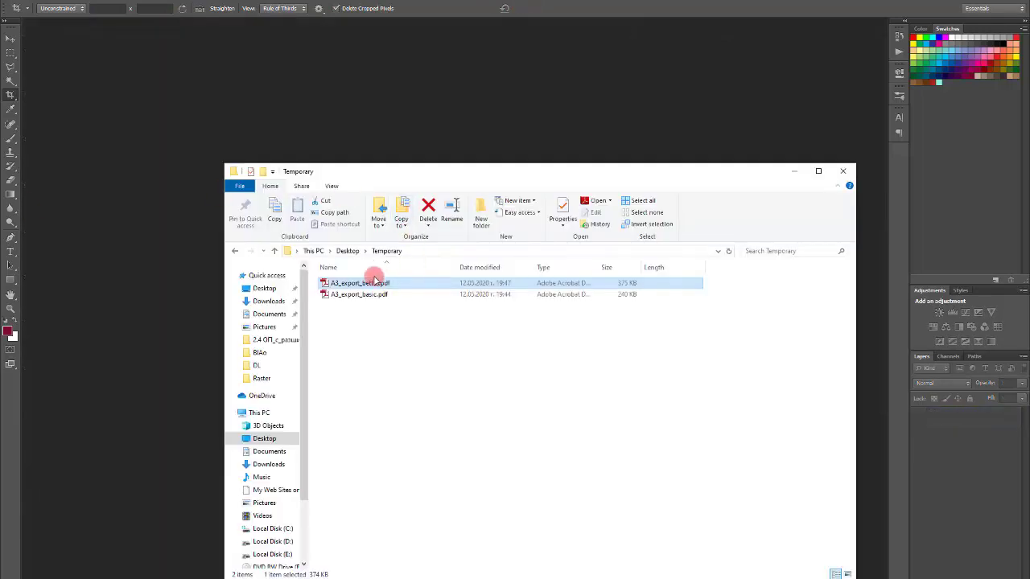
{"action": "left_click_drag", "start_coordinate": [375, 287], "coordinate": [506, 237]}
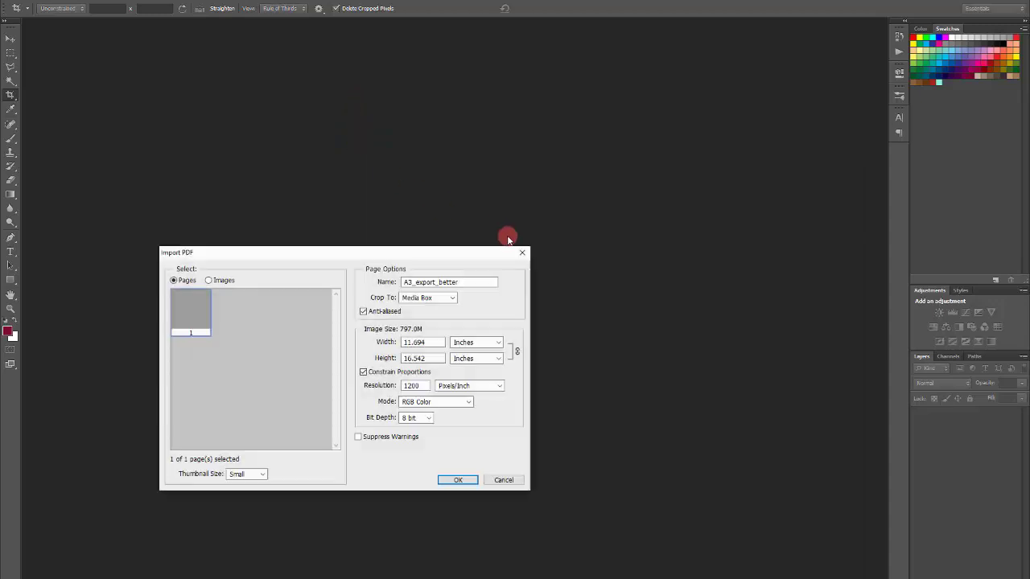
{"action": "left_click", "coordinate": [463, 479]}
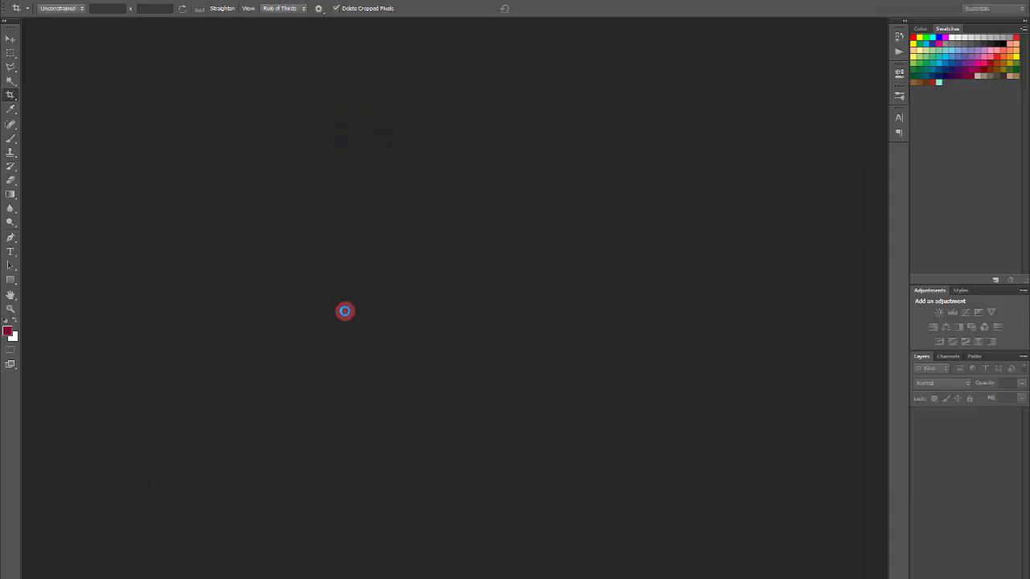
{"action": "scroll", "coordinate": [478, 102], "scroll_direction": "up", "scroll_amount": 4}
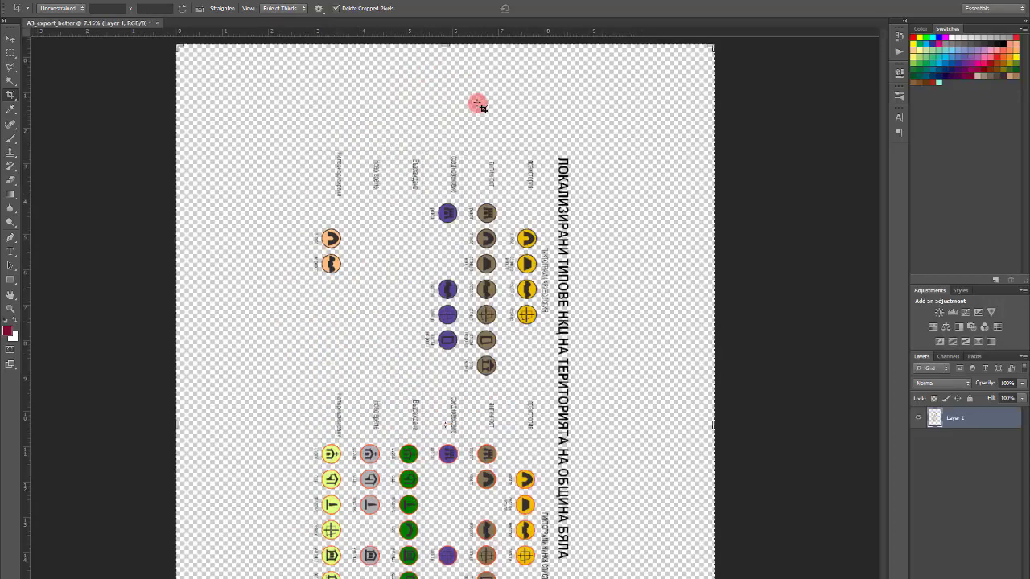
{"action": "scroll", "coordinate": [489, 240], "scroll_direction": "up", "scroll_amount": 8}
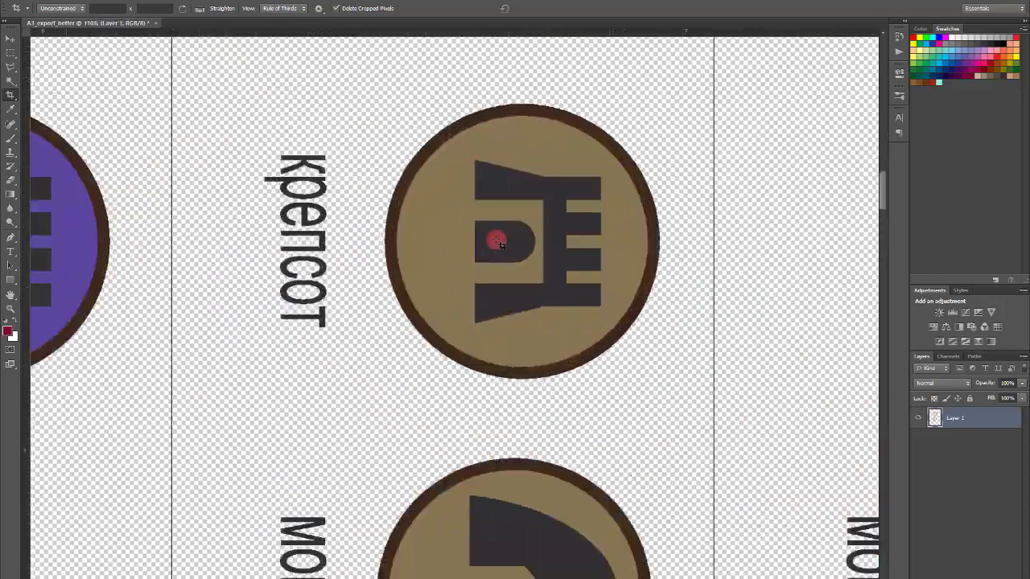
{"action": "scroll", "coordinate": [493, 219], "scroll_direction": "down", "scroll_amount": 8}
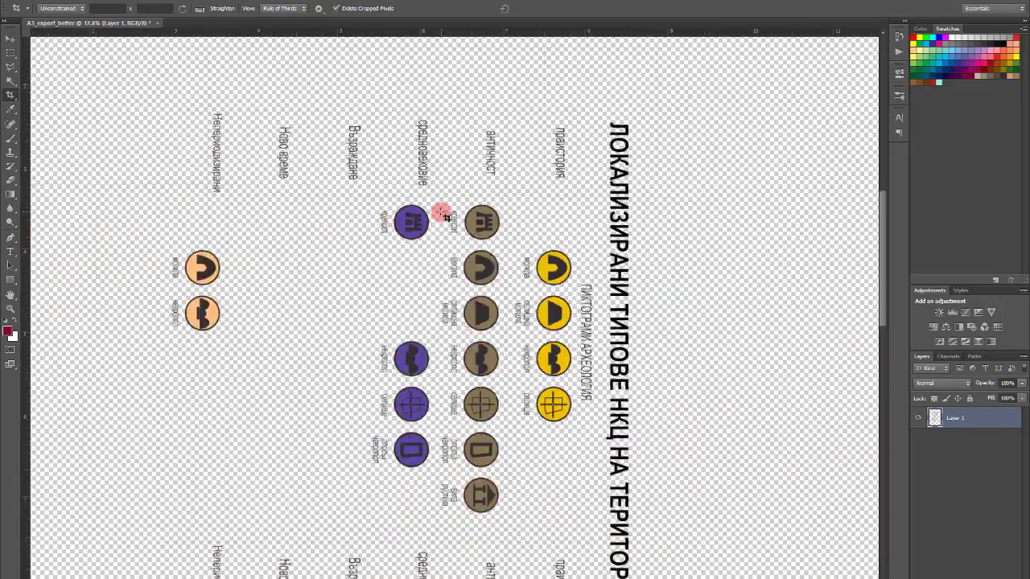
{"action": "scroll", "coordinate": [445, 204], "scroll_direction": "down", "scroll_amount": 1}
{"action": "scroll", "coordinate": [379, 230], "scroll_direction": "down", "scroll_amount": 2}
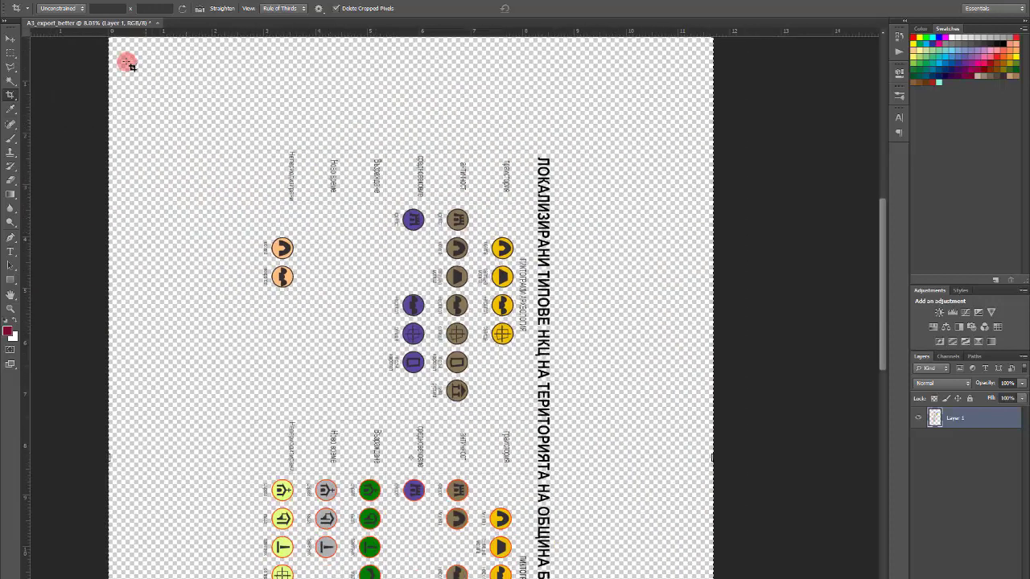
{"action": "key", "text": "alt+f"}
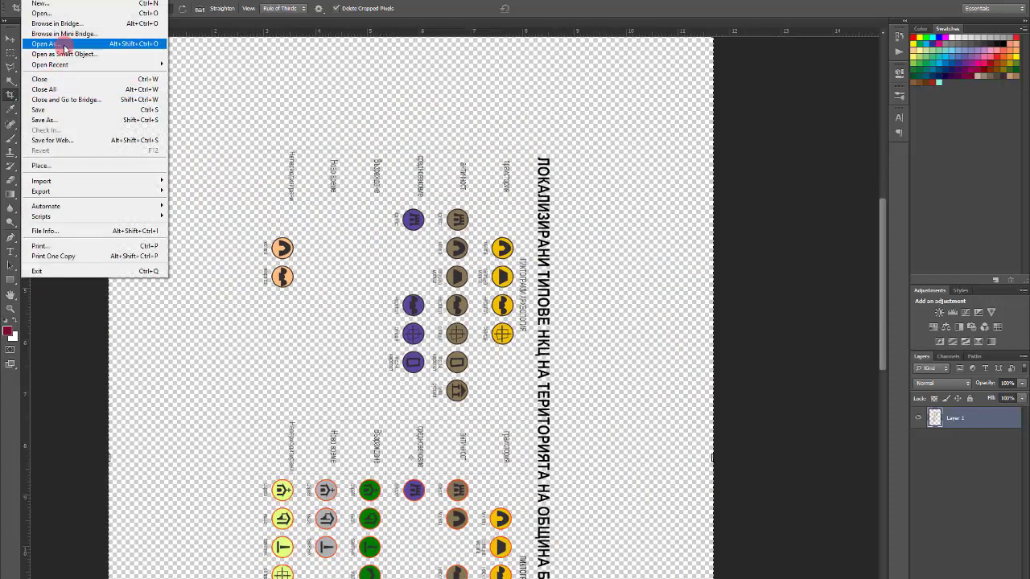
Save the legend as an A3_export_better PNG in the Raster folder
{"action": "left_click", "coordinate": [59, 121]}
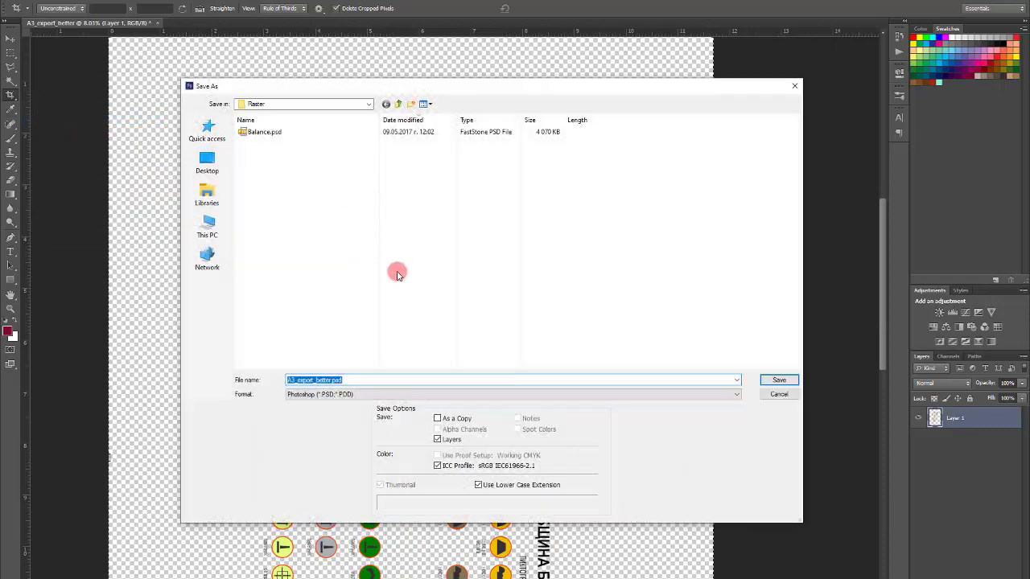
{"action": "left_click", "coordinate": [391, 394]}
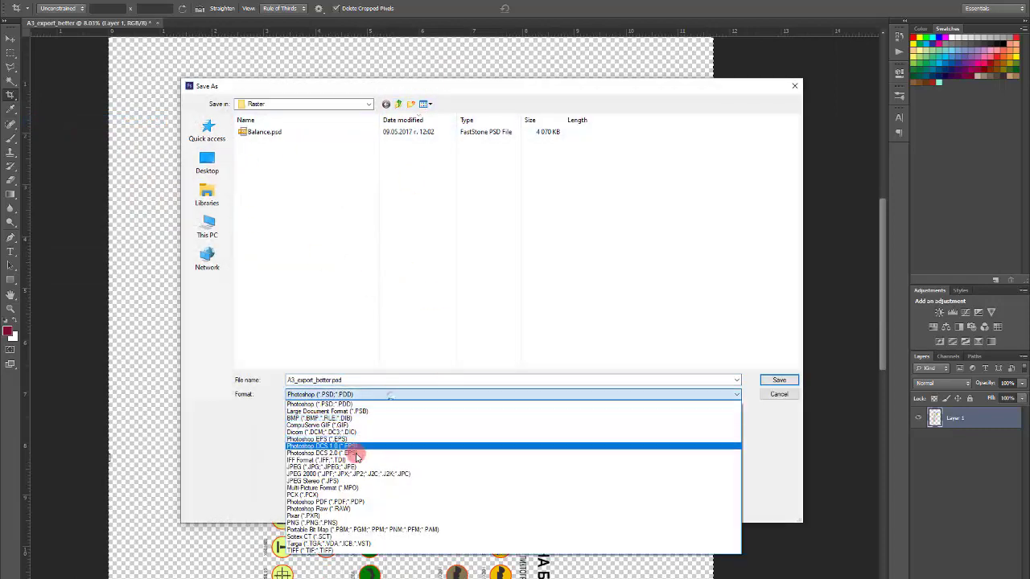
{"action": "left_click", "coordinate": [346, 523]}
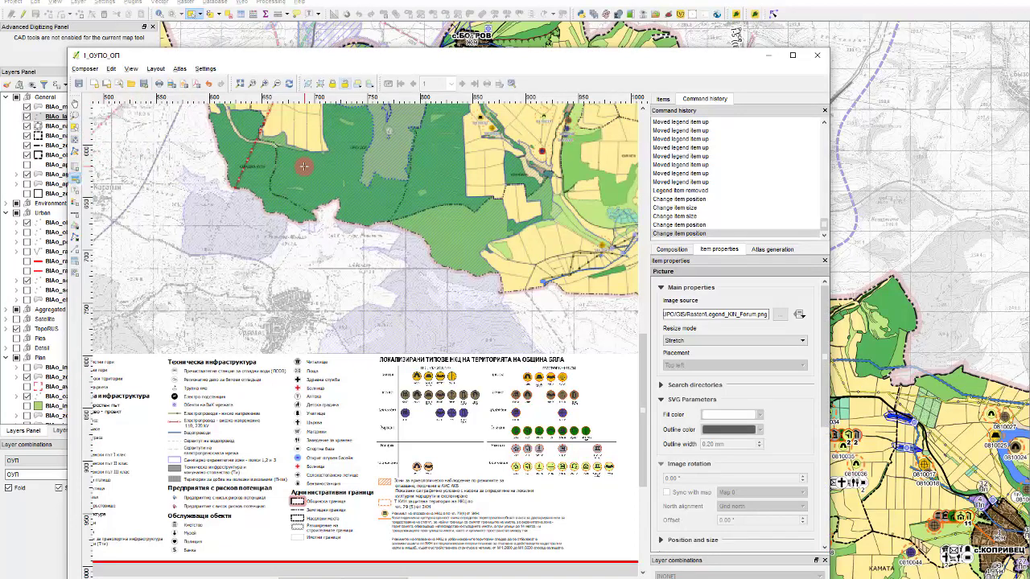
Add a picture frame below the map page showing Random_PDF_converted.png from the Raster folder
{"action": "scroll", "coordinate": [333, 409], "scroll_direction": "down", "scroll_amount": 5}
{"action": "left_click_drag", "start_coordinate": [345, 469], "coordinate": [489, 545]}
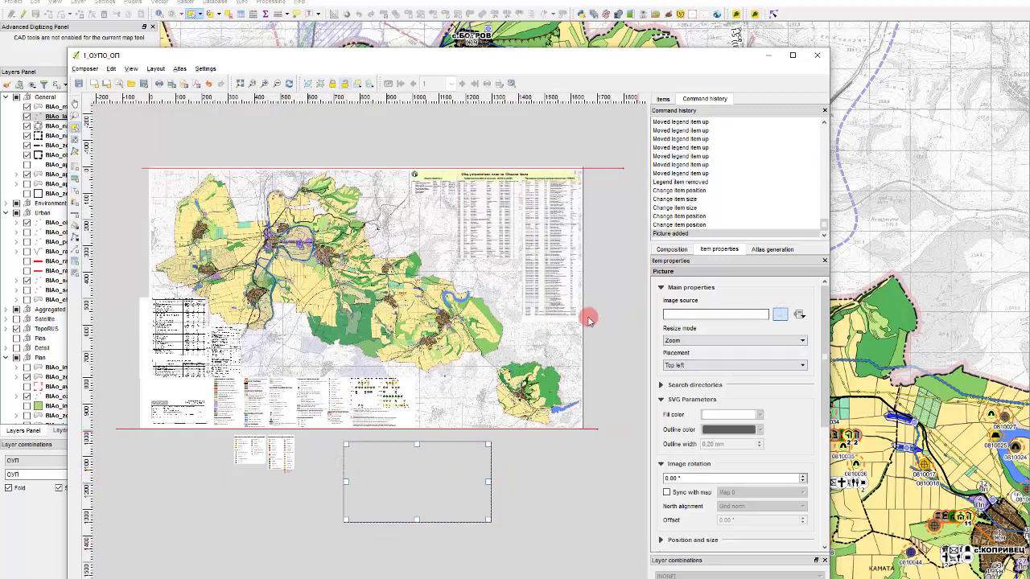
{"action": "left_click", "coordinate": [777, 314]}
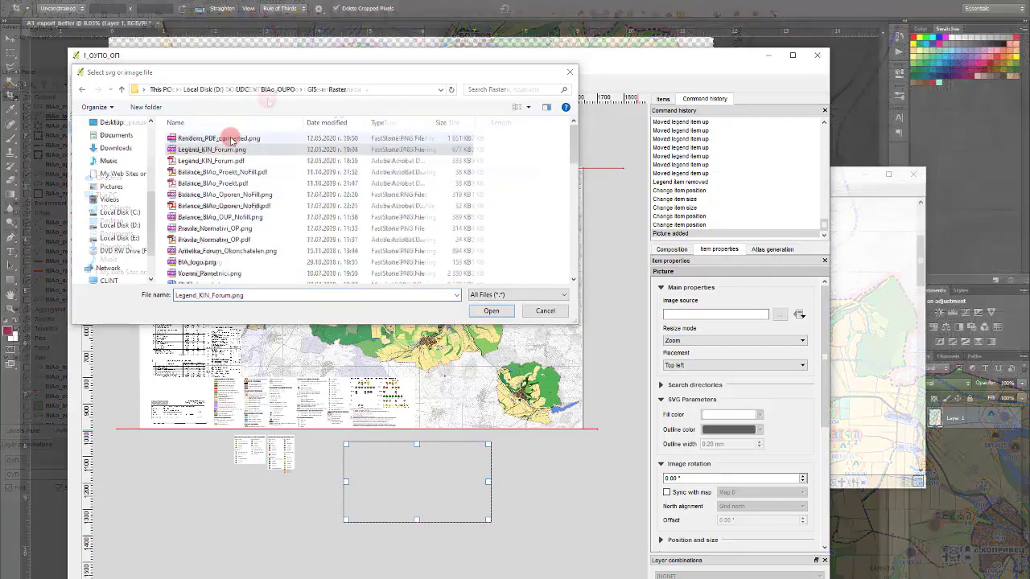
{"action": "double_click", "coordinate": [231, 138]}
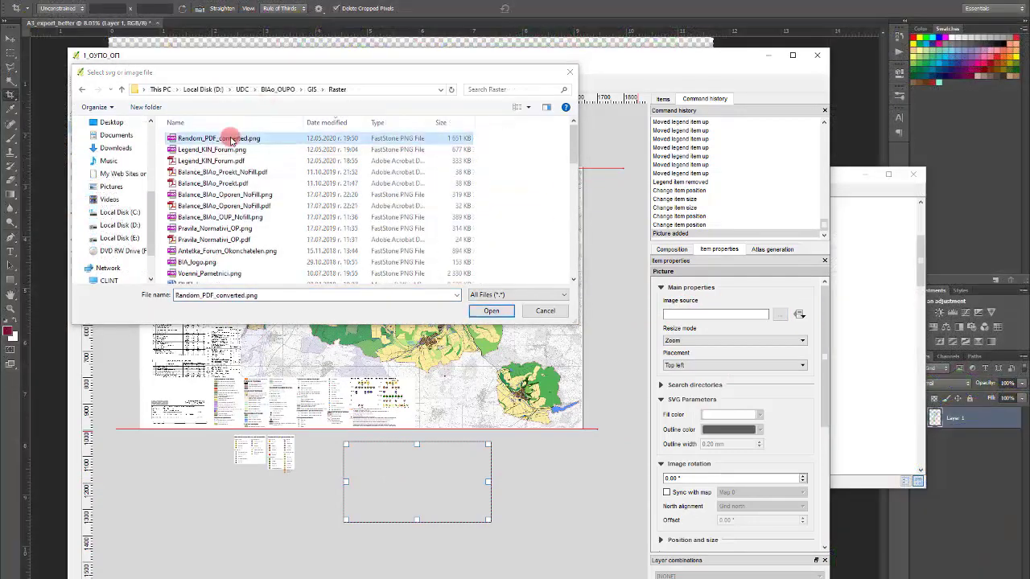
{"action": "left_click", "coordinate": [477, 459]}
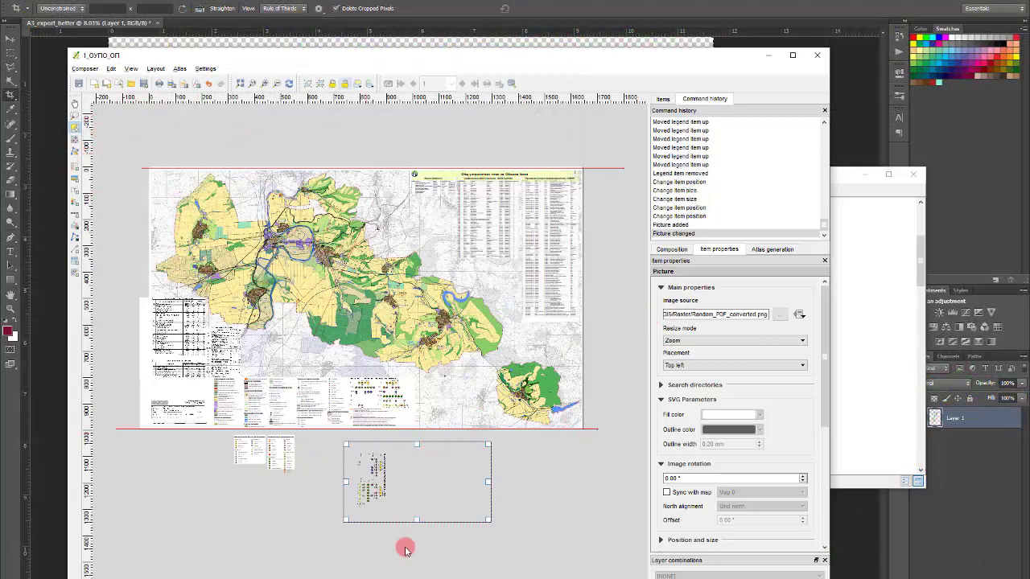
{"action": "scroll", "coordinate": [378, 515], "scroll_direction": "up", "scroll_amount": 5}
{"action": "scroll", "coordinate": [362, 430], "scroll_direction": "down", "scroll_amount": 3}
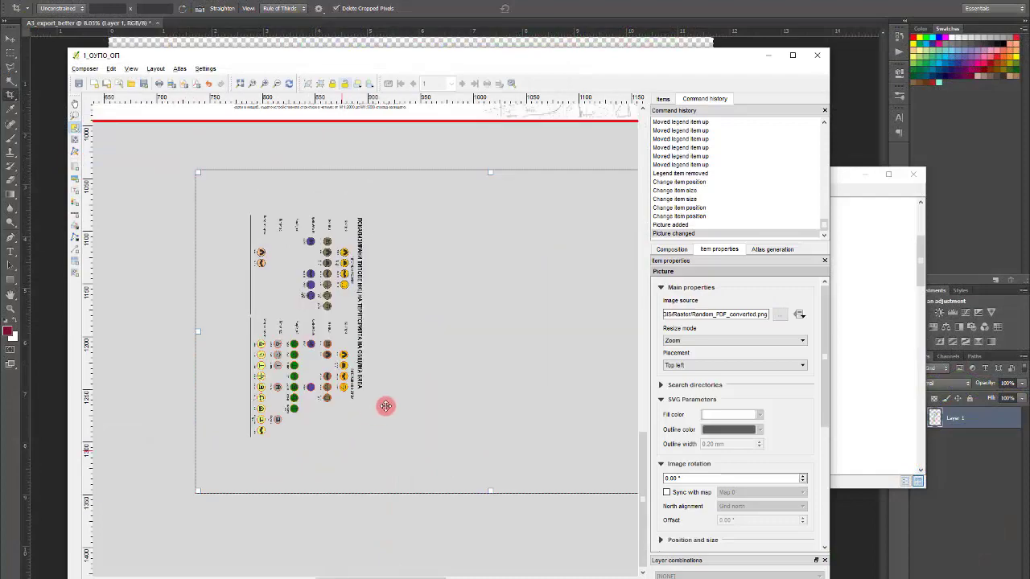
{"action": "scroll", "coordinate": [395, 297], "scroll_direction": "down", "scroll_amount": 4}
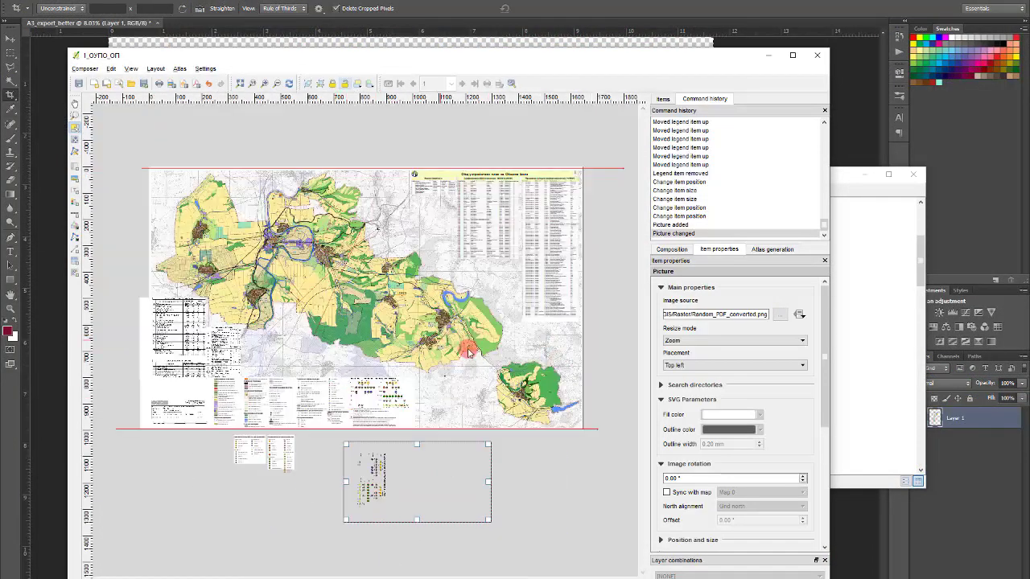
{"action": "scroll", "coordinate": [294, 490], "scroll_direction": "up", "scroll_amount": 5}
{"action": "scroll", "coordinate": [381, 452], "scroll_direction": "down", "scroll_amount": 4}
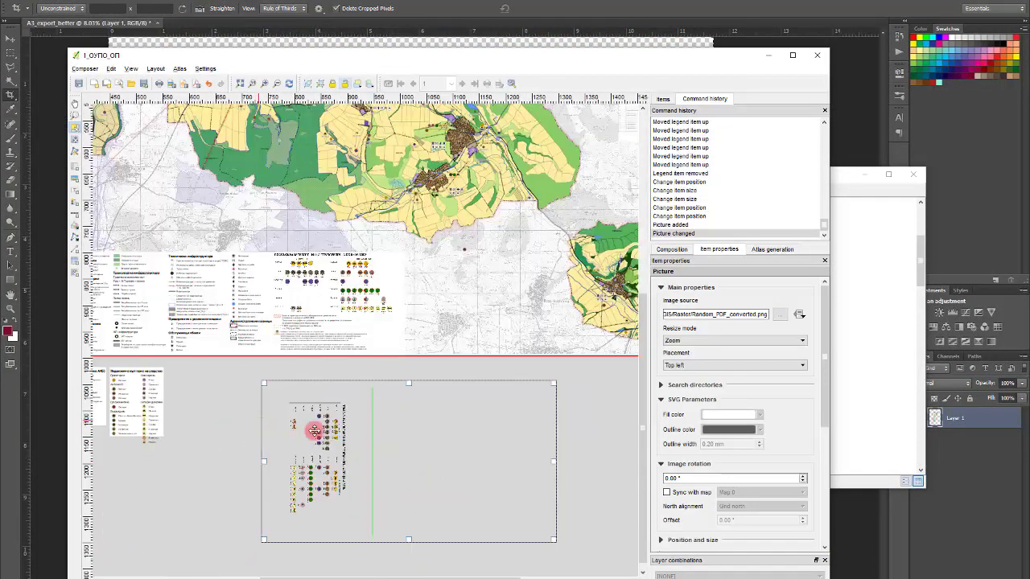
{"action": "scroll", "coordinate": [298, 426], "scroll_direction": "up", "scroll_amount": 5}
{"action": "scroll", "coordinate": [398, 378], "scroll_direction": "down", "scroll_amount": 4}
{"action": "scroll", "coordinate": [394, 382], "scroll_direction": "up", "scroll_amount": 4}
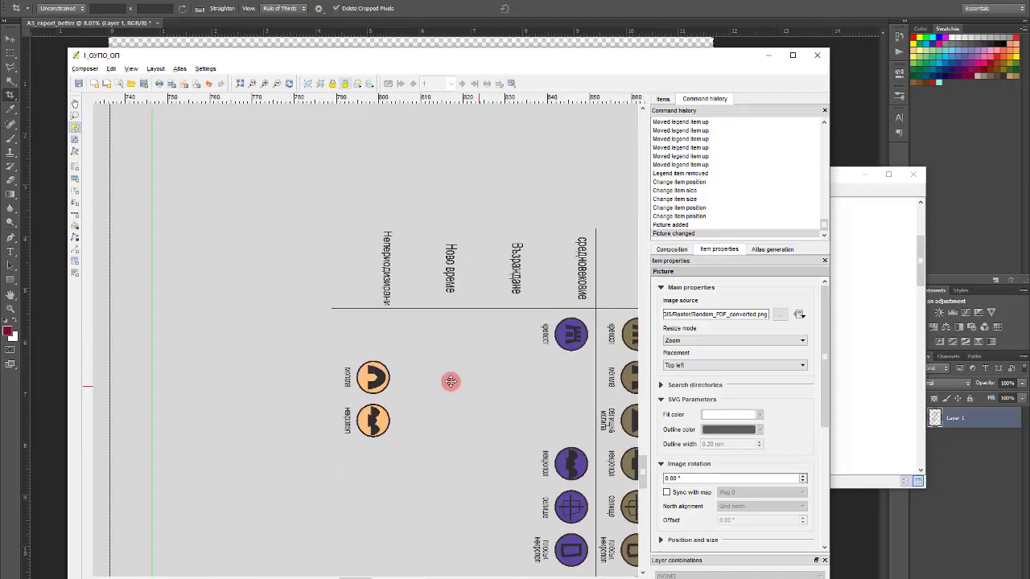
{"action": "scroll", "coordinate": [374, 385], "scroll_direction": "up", "scroll_amount": 4}
{"action": "scroll", "coordinate": [463, 310], "scroll_direction": "up", "scroll_amount": 4}
{"action": "scroll", "coordinate": [338, 237], "scroll_direction": "down", "scroll_amount": 4}
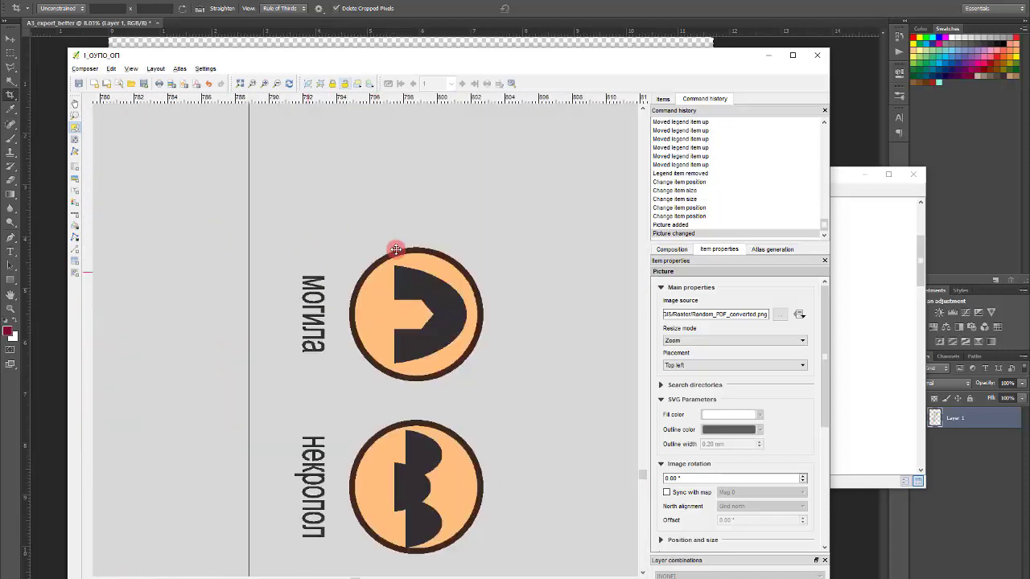
{"action": "scroll", "coordinate": [362, 336], "scroll_direction": "down", "scroll_amount": 6}
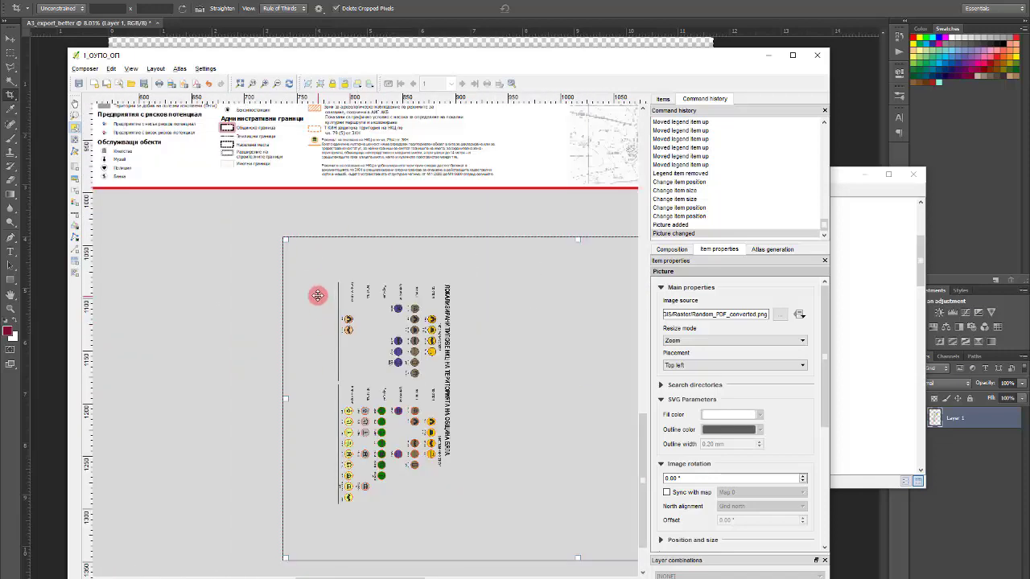
{"action": "scroll", "coordinate": [317, 295], "scroll_direction": "up", "scroll_amount": 3}
{"action": "scroll", "coordinate": [386, 299], "scroll_direction": "down", "scroll_amount": 5}
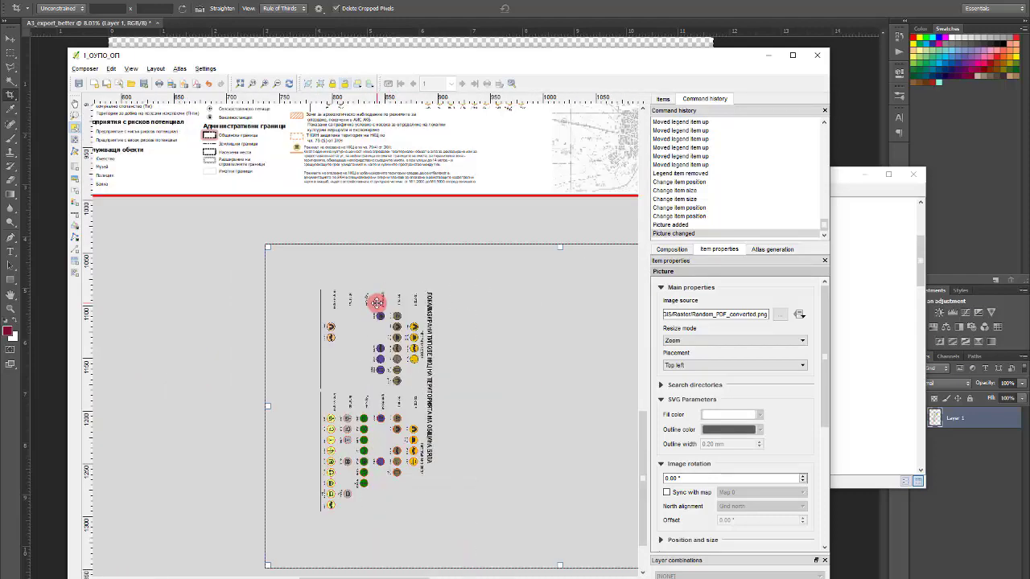